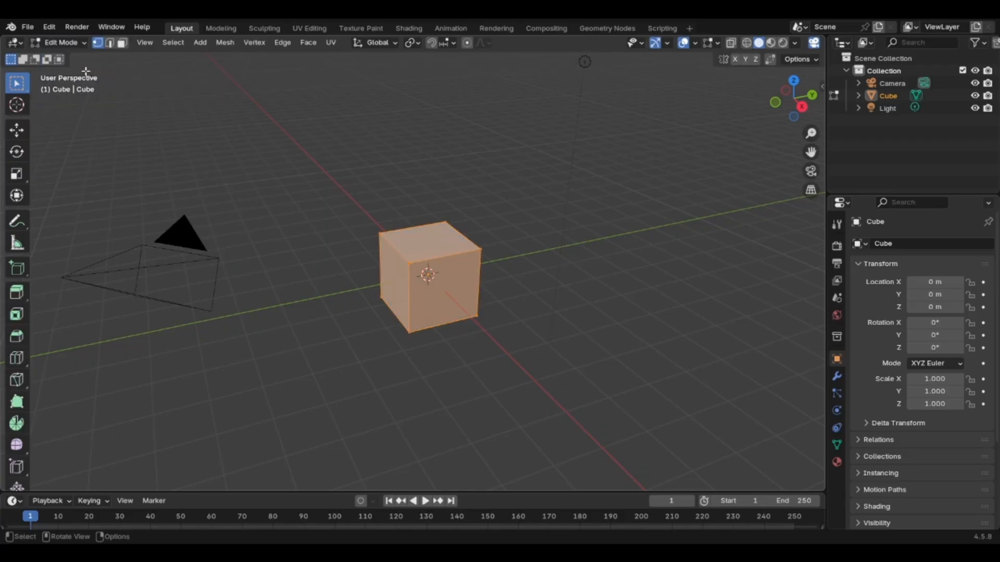
# Move the cube's upper front corner vertex outward to deform the mesh, and return to Object Mode.
pyautogui.click(409, 262)
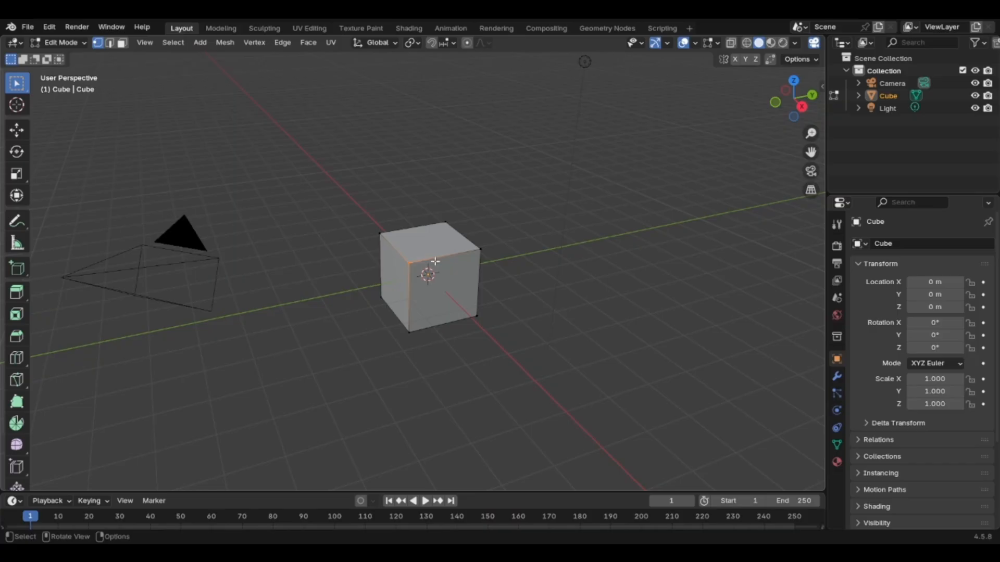
pyautogui.press('g')
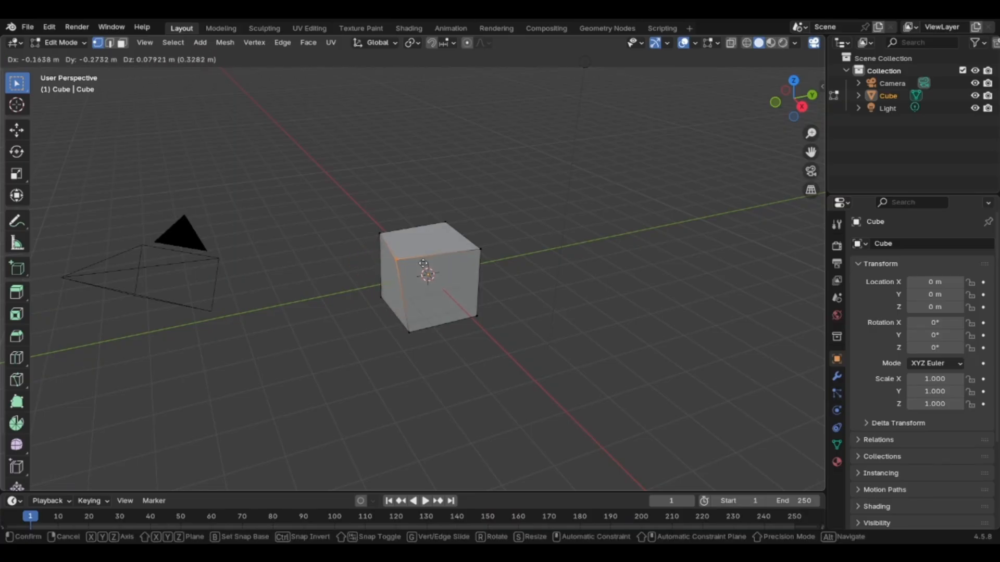
pyautogui.click(394, 270)
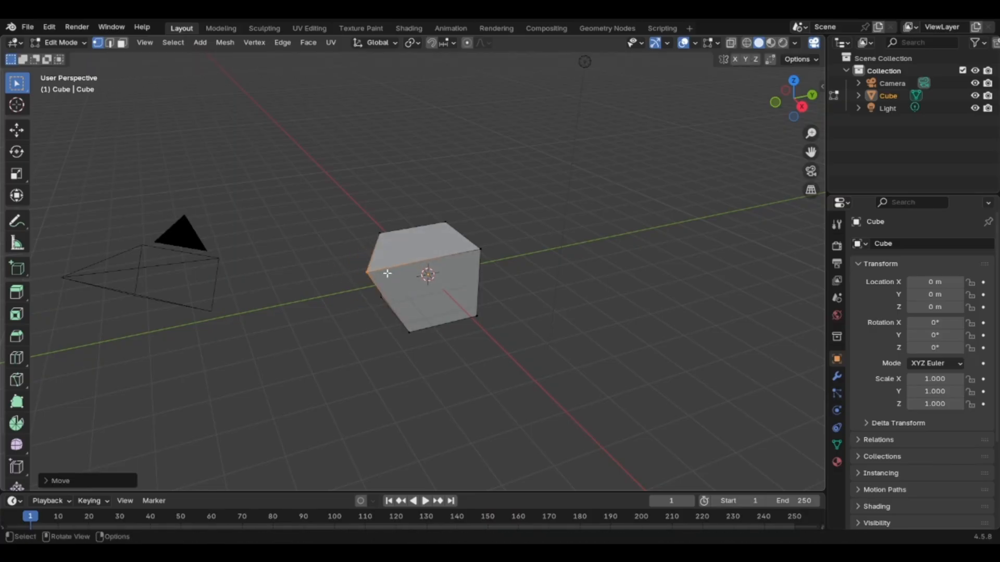
pyautogui.scroll(2, 380, 268)
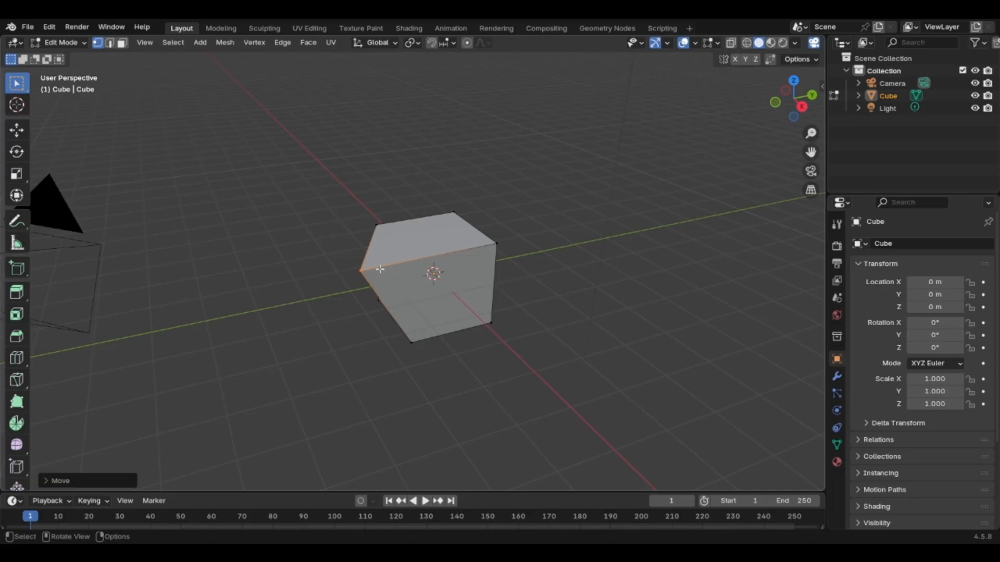
pyautogui.click(71, 45)
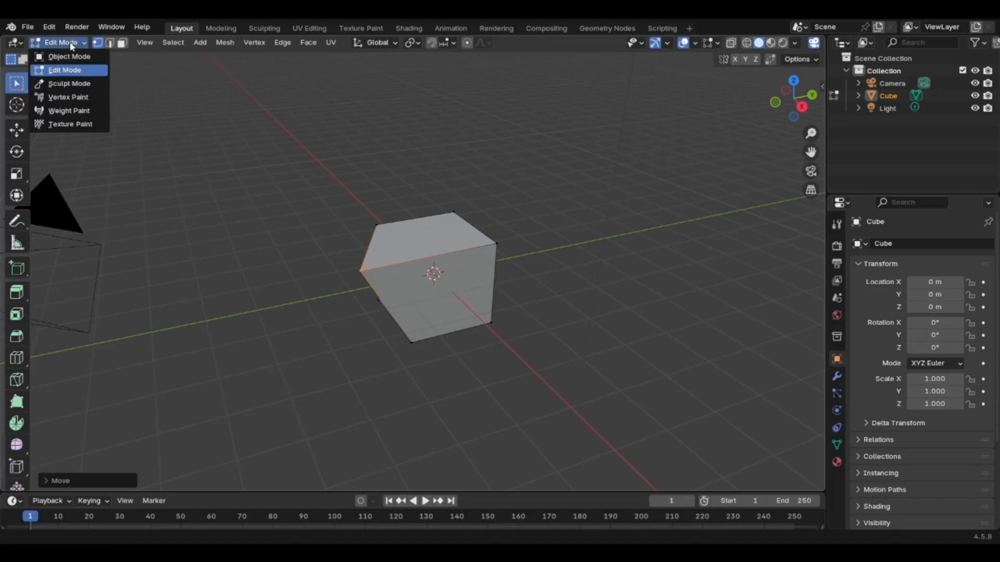
pyautogui.click(69, 56)
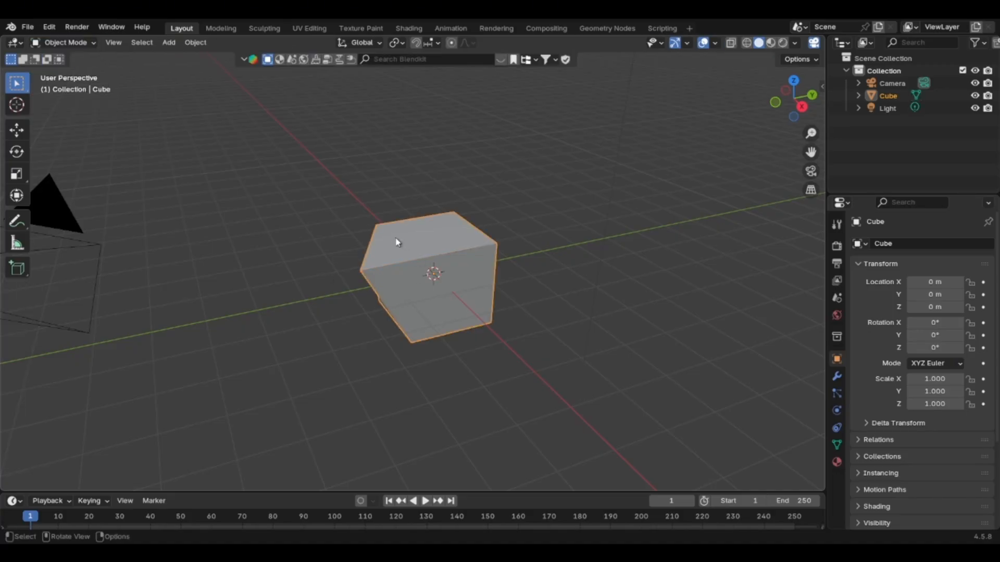
# Move the deformed cube along the Y axis to about -4.33 m.
pyautogui.scroll(-2, 399, 261)
pyautogui.moveTo(400, 260); pyautogui.dragTo(391, 223, button='middle')
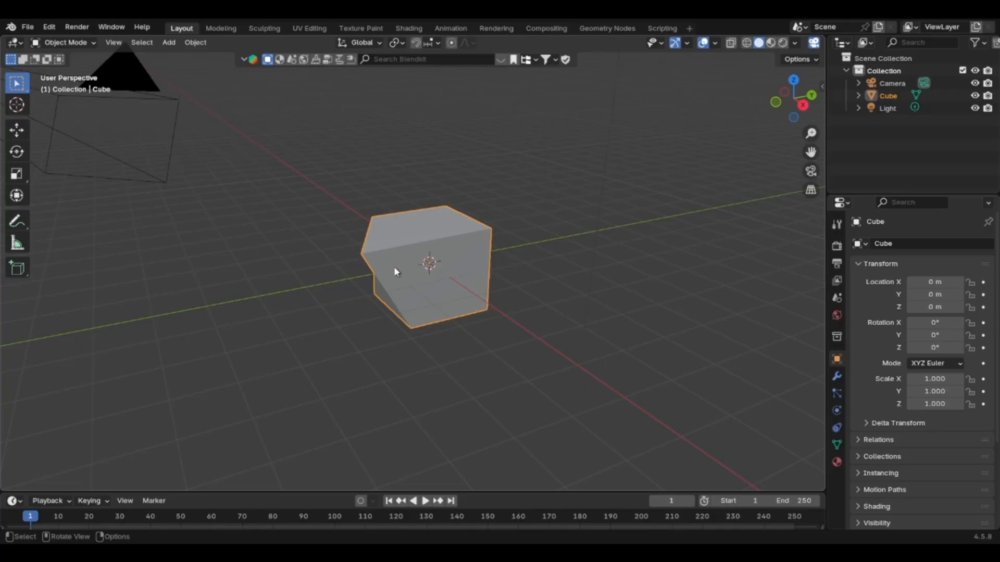
pyautogui.scroll(1, 394, 267)
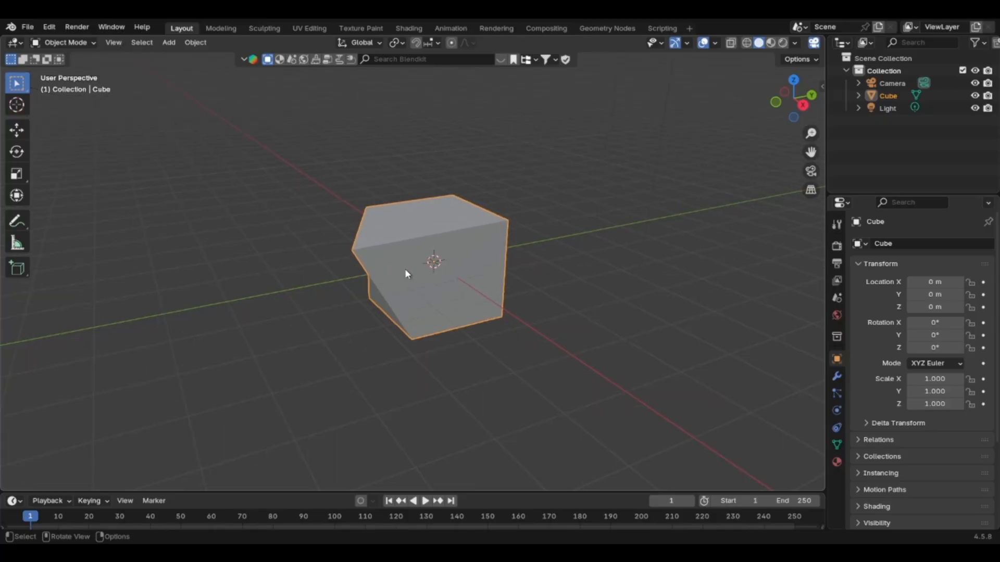
pyautogui.scroll(-3, 411, 266)
pyautogui.scroll(2, 415, 266)
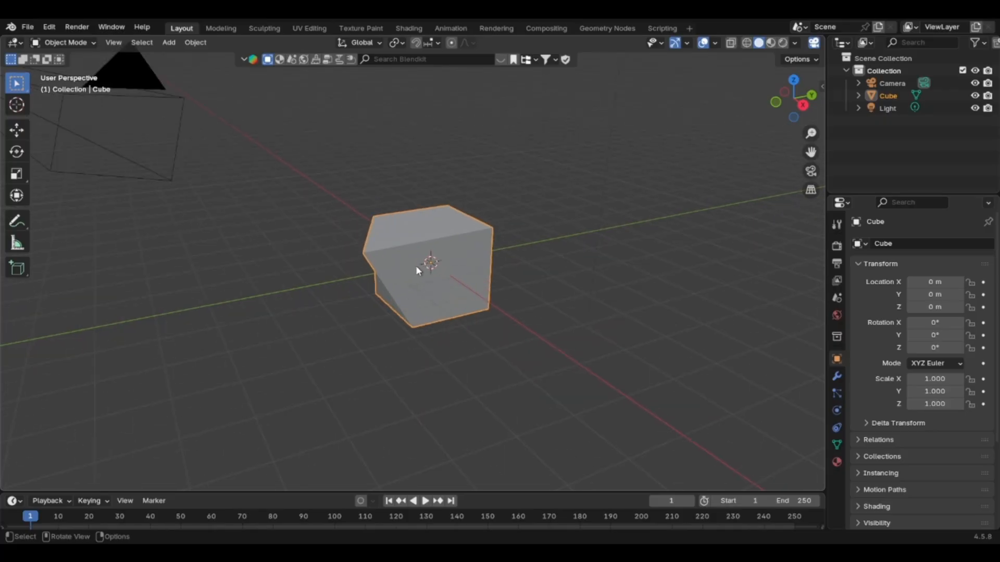
pyautogui.click(551, 240)
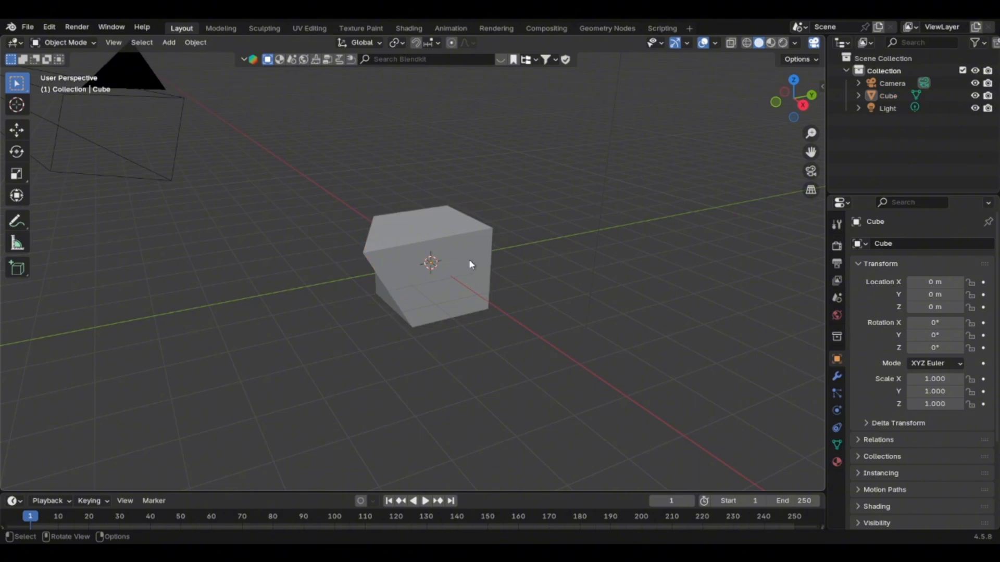
pyautogui.click(474, 263)
pyautogui.press('g')
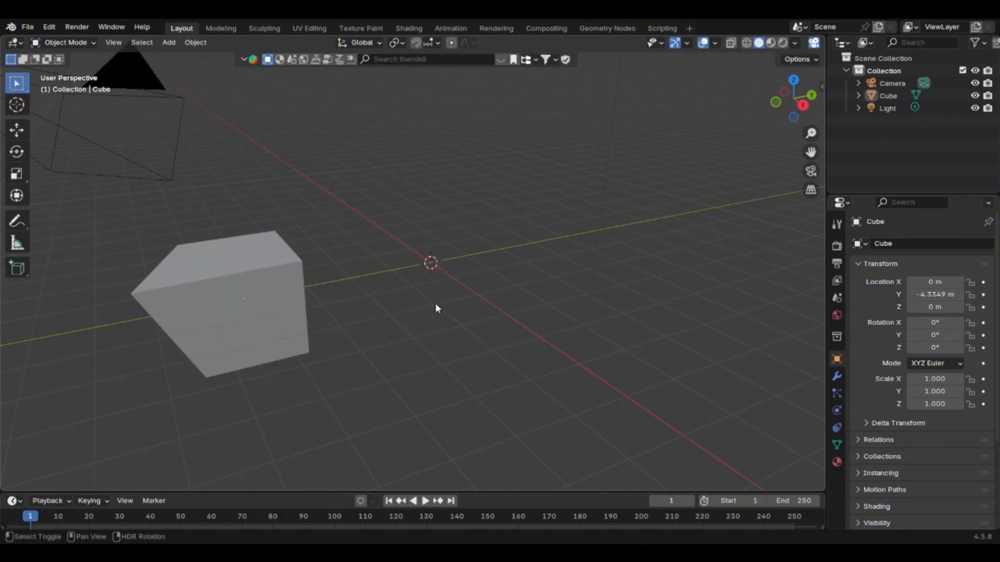
# Add a new cube mesh at the world origin.
pyautogui.hotkey('shift', 'a')
pyautogui.moveTo(411, 297)
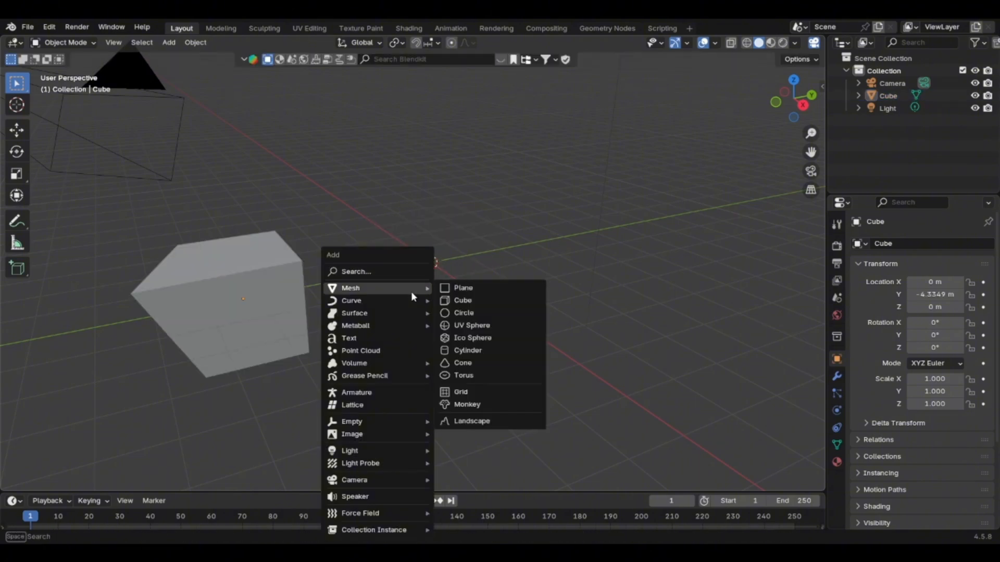
pyautogui.click(477, 300)
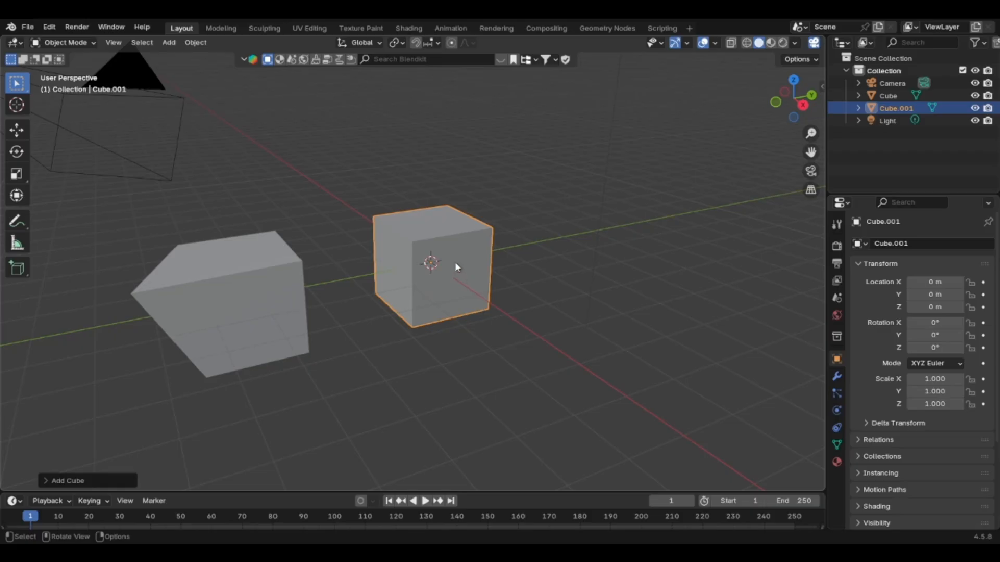
# Add a Bevel modifier to the cube at the origin, with an amount of 0.11 m and 68 segments.
pyautogui.click(459, 283)
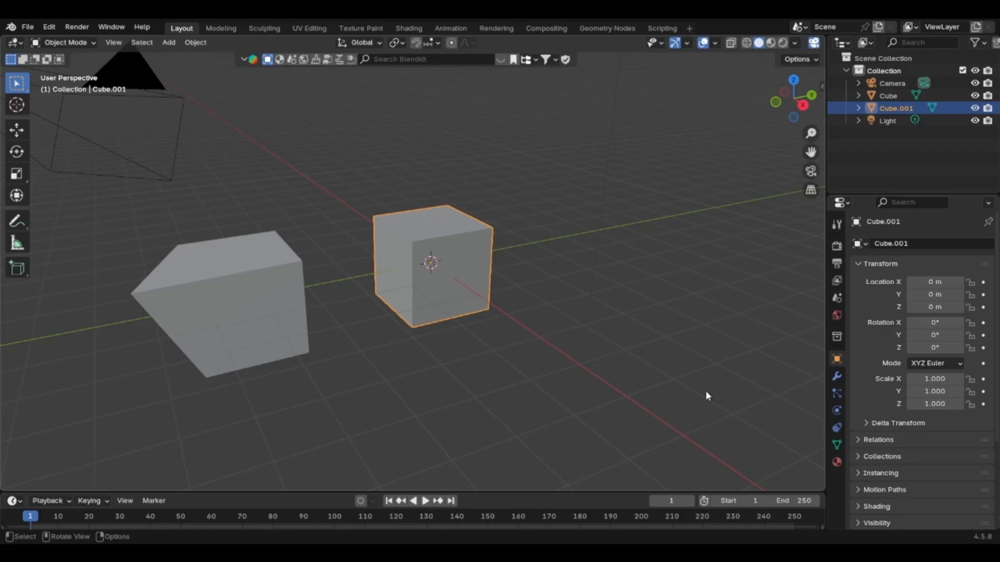
pyautogui.click(837, 382)
pyautogui.click(903, 246)
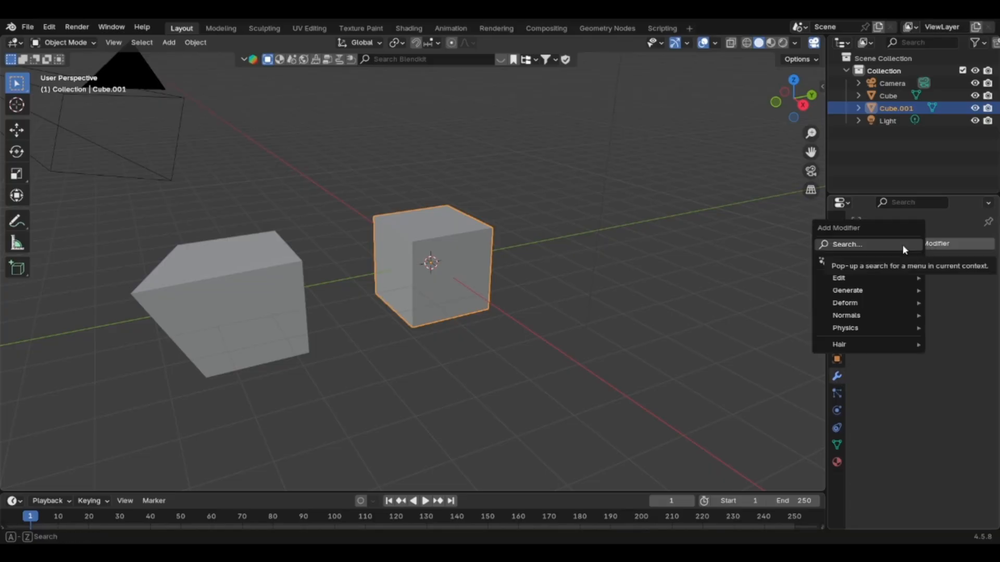
pyautogui.moveTo(860, 292)
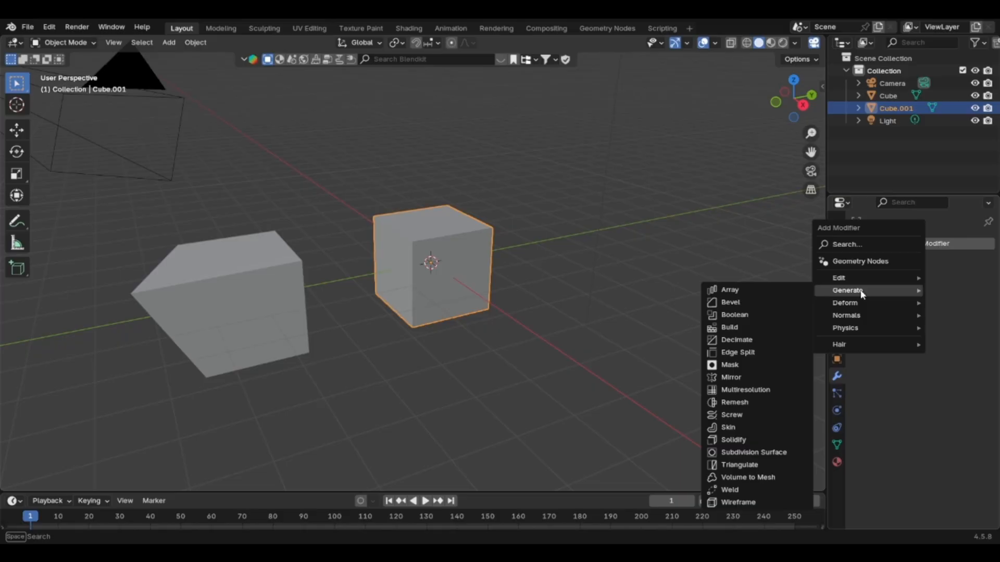
pyautogui.click(737, 302)
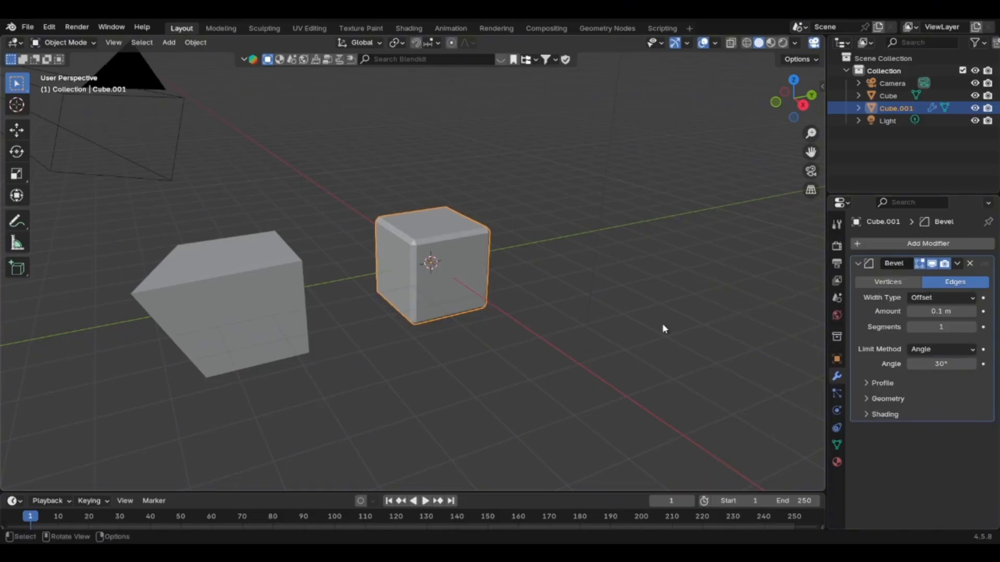
pyautogui.scroll(5, 437, 258)
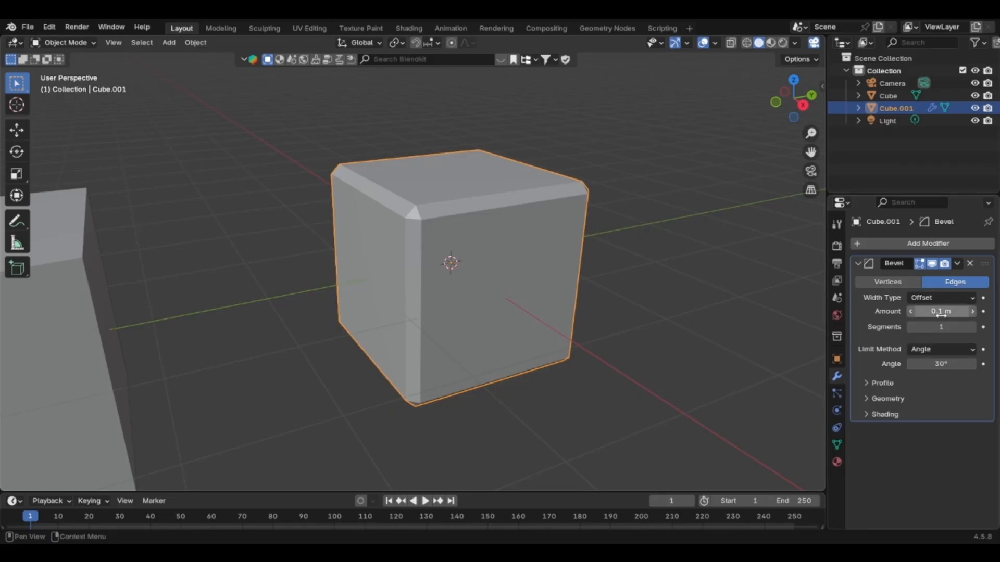
pyautogui.moveTo(941, 314); pyautogui.dragTo(976, 327)
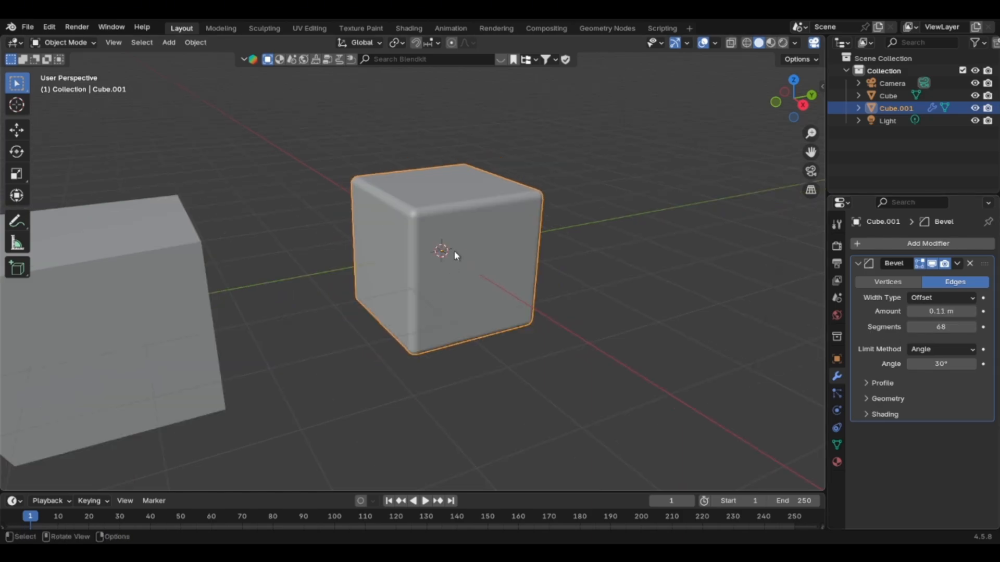
# Delete the deformed cube beside the bevelled one.
pyautogui.scroll(-2, 454, 251)
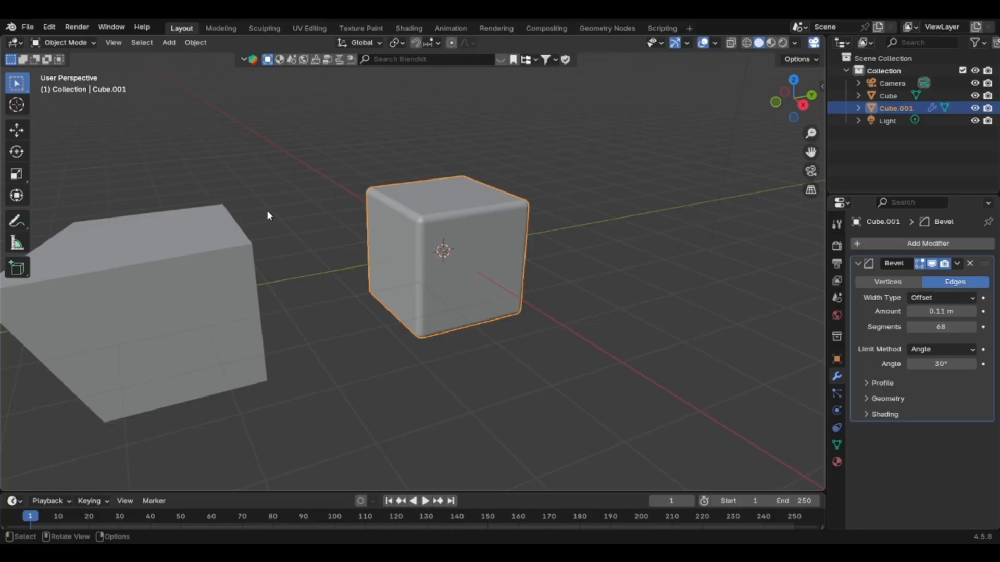
pyautogui.click(169, 290)
pyautogui.press('x')
pyautogui.click(167, 287)
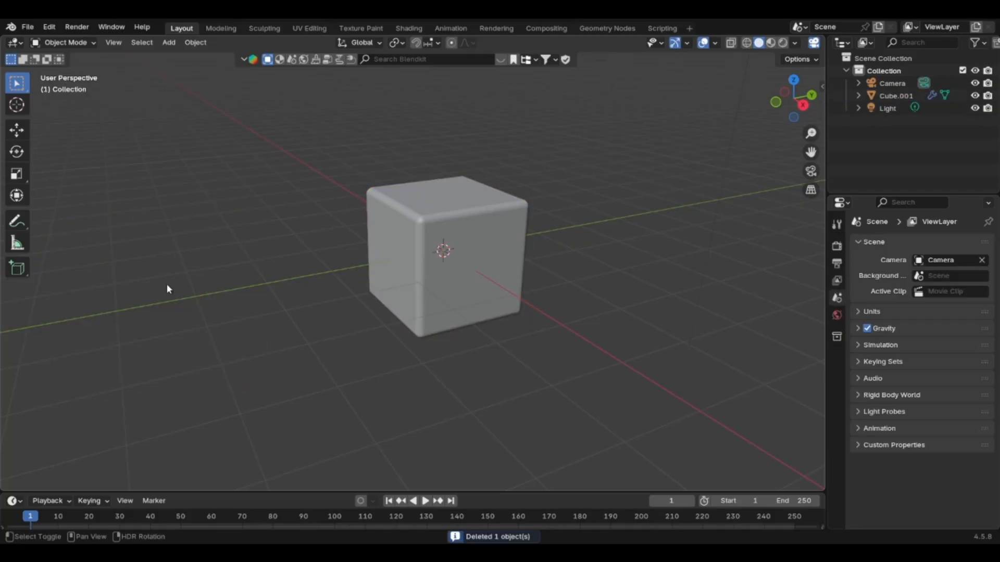
# Add another cube mesh and move it along the Y axis in the negative direction, clear of the bevelled cube.
pyautogui.hotkey('shift', 'a')
pyautogui.moveTo(167, 288)
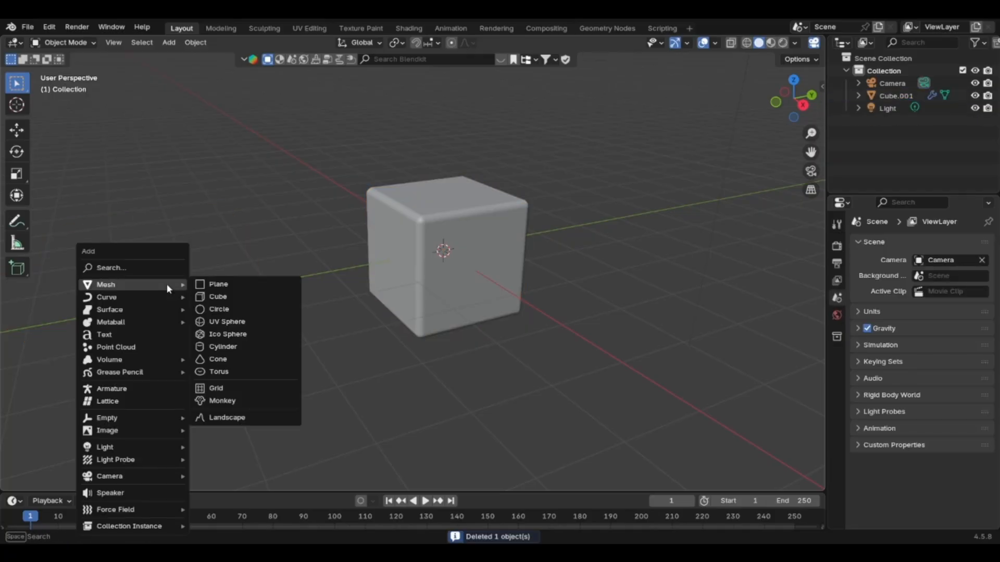
pyautogui.click(230, 297)
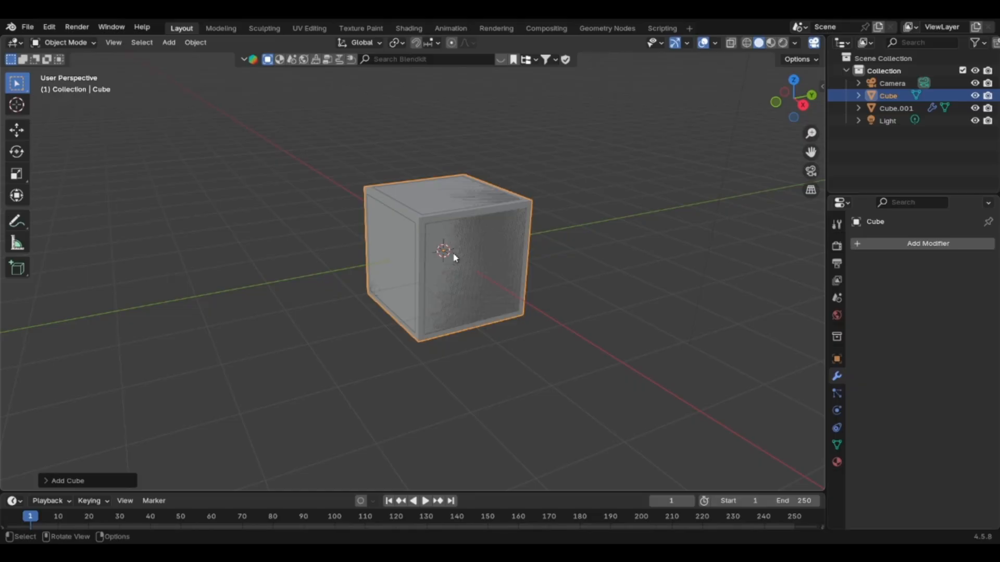
pyautogui.press('g')
pyautogui.press('y')
pyautogui.click(250, 326)
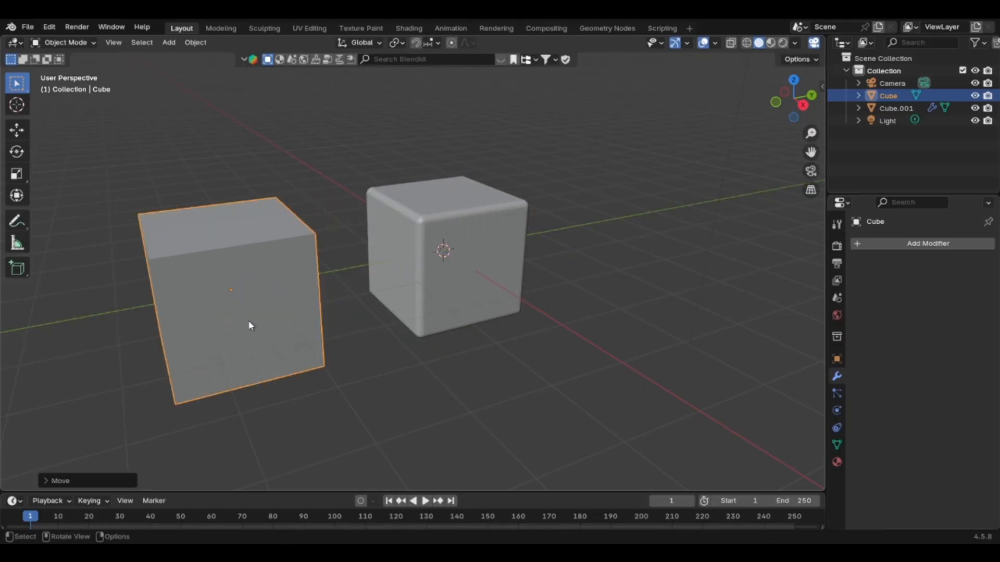
# Bevel all edges of the new cube in Edit Mode with edge selection, using a width of about 0.147 m.
pyautogui.click(71, 46)
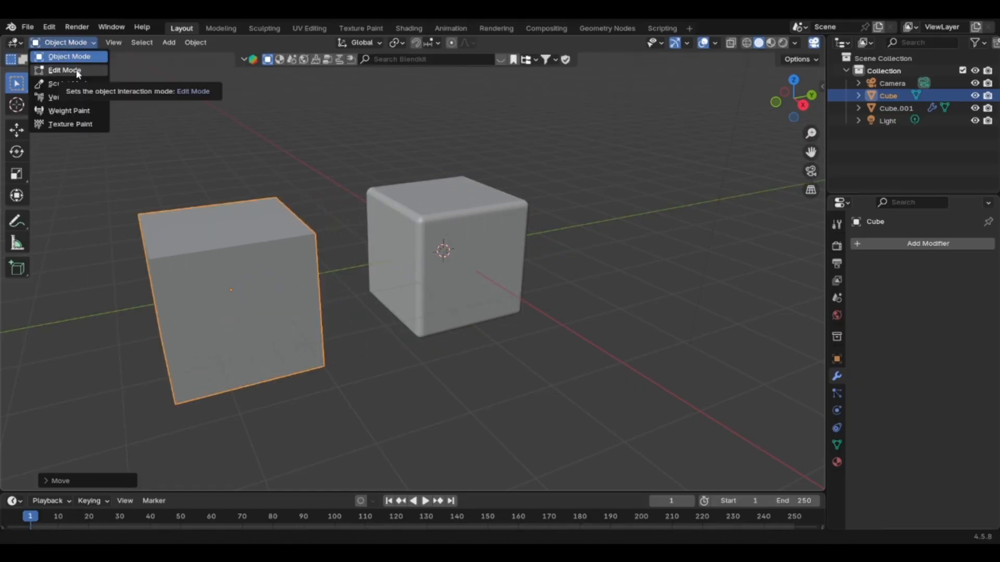
pyautogui.click(78, 71)
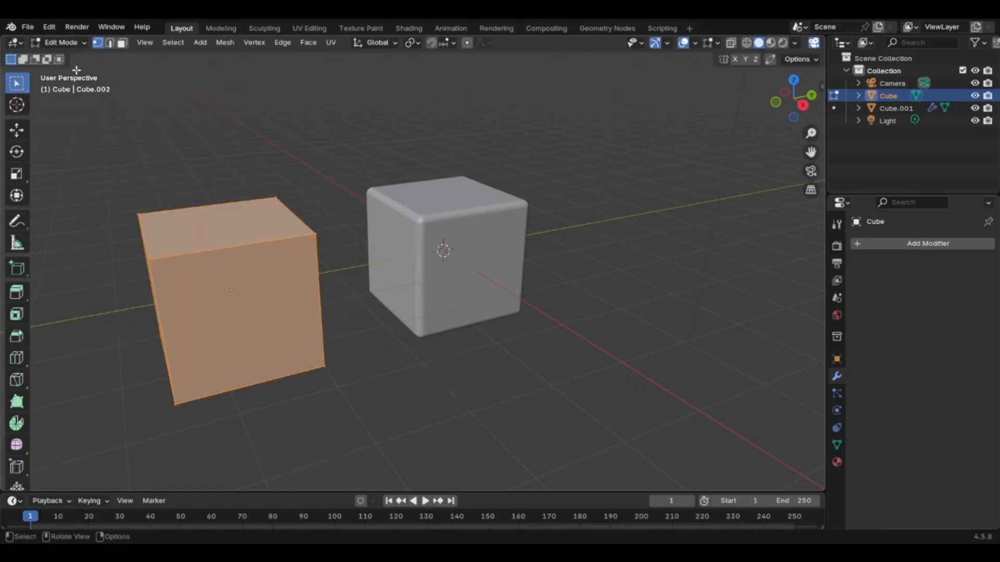
pyautogui.click(110, 44)
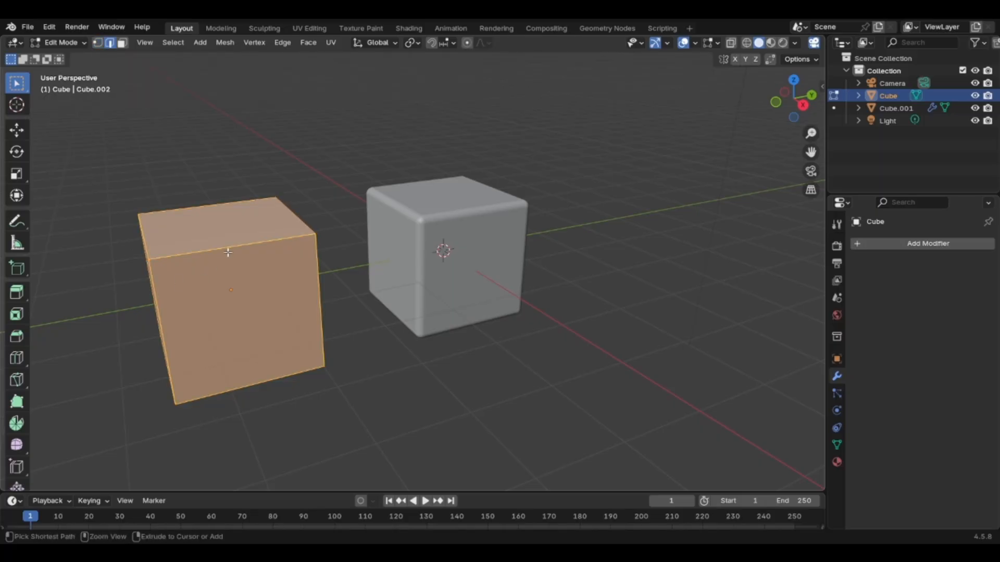
pyautogui.hotkey('ctrl', 'b')
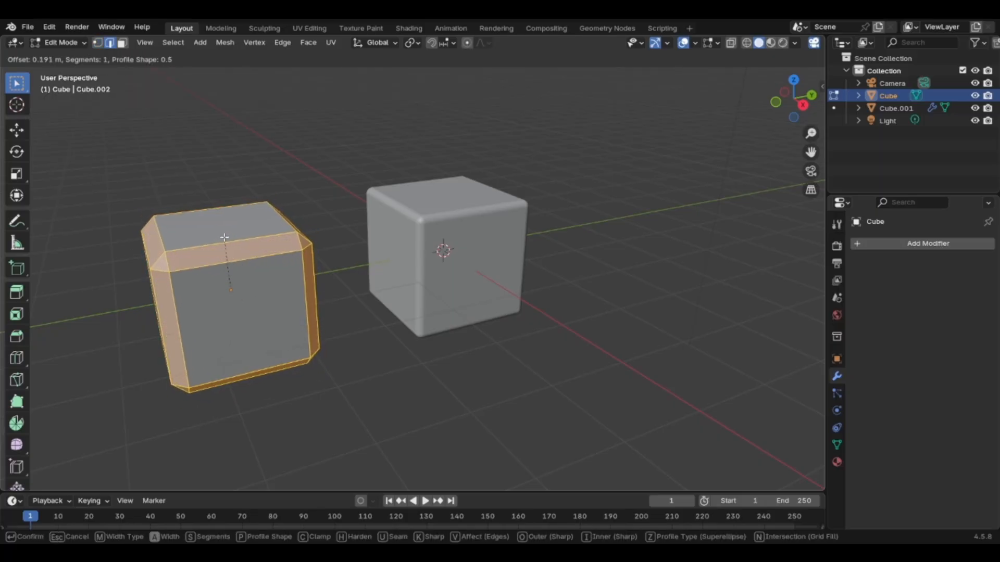
pyautogui.click(225, 240)
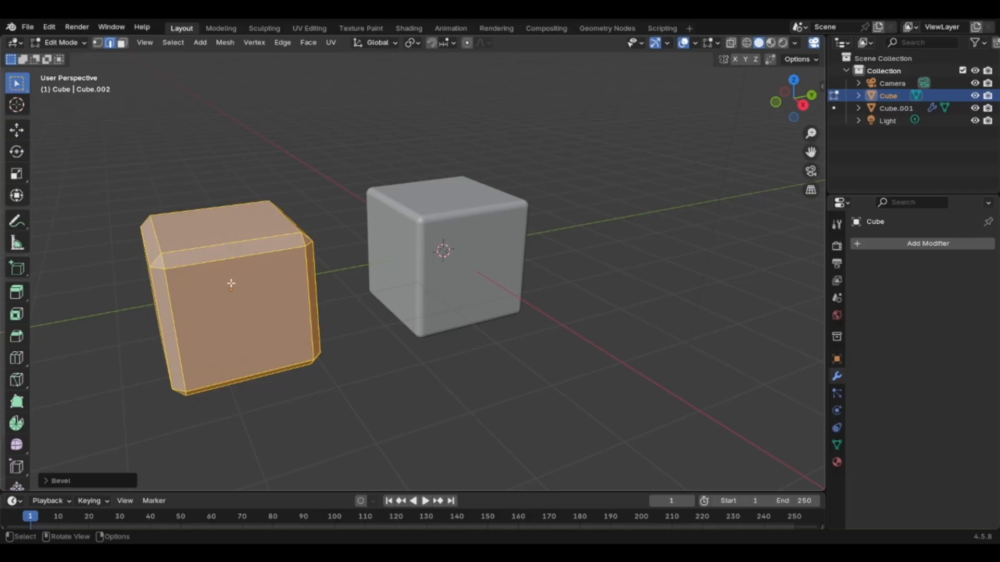
# Raise the bevel's segment count until the edges are smoothly rounded, then return to Object Mode and deselect the cube.
pyautogui.click(68, 480)
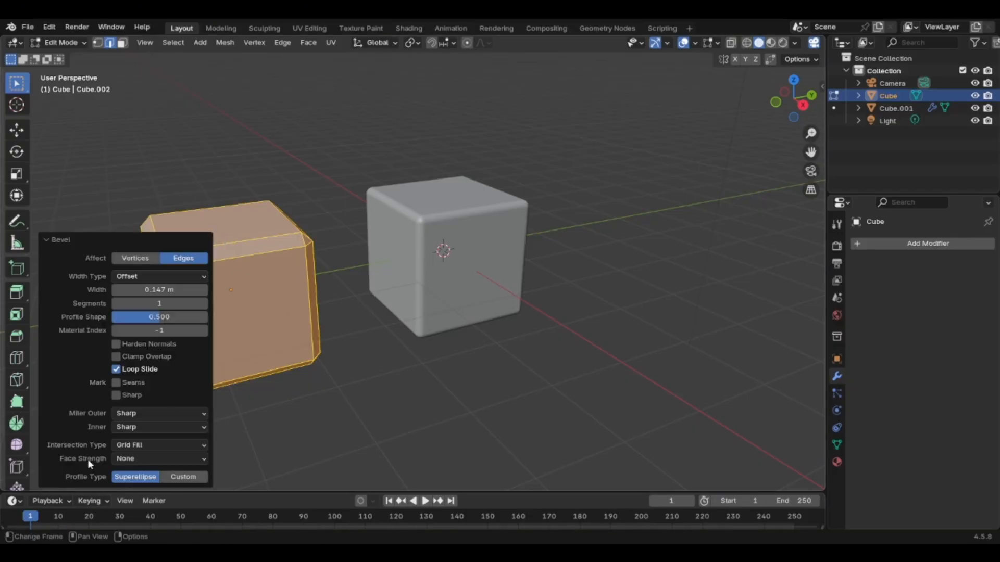
pyautogui.moveTo(201, 303); pyautogui.dragTo(206, 303)
pyautogui.click(290, 317)
pyautogui.press('Tab')
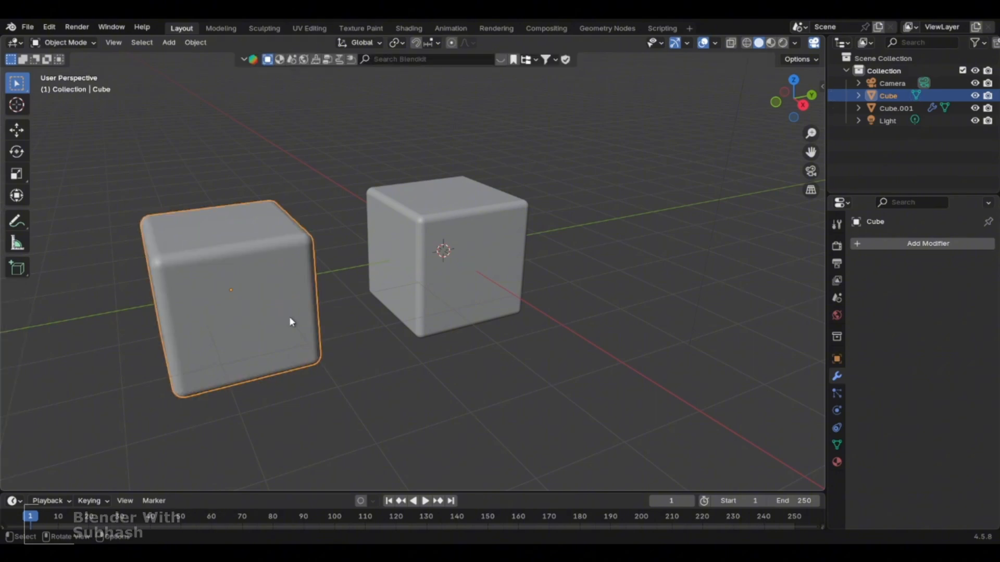
pyautogui.click(323, 223)
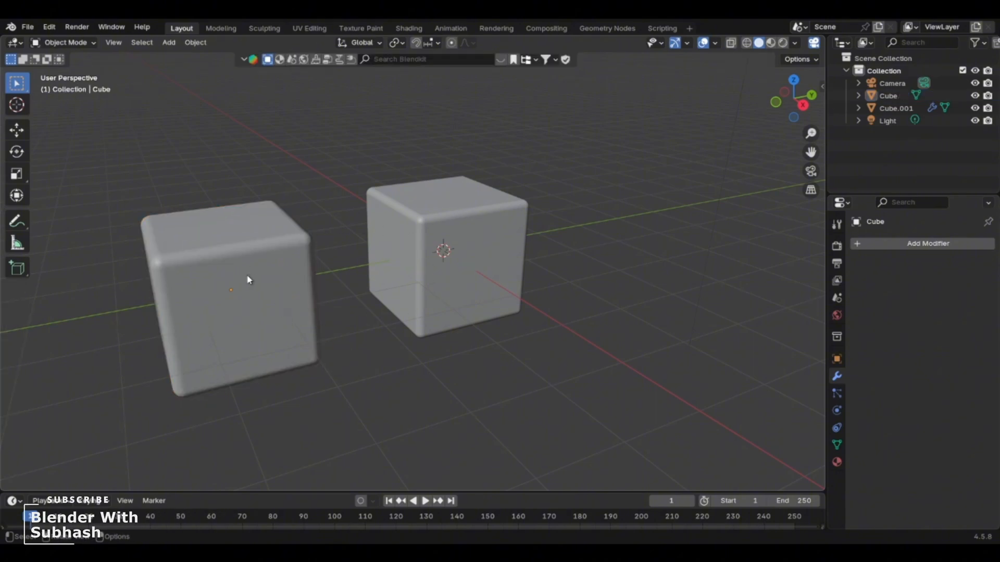
# Inspect the bevel geometry of the cube without a modifier in Edit Mode, then return to Object Mode.
pyautogui.scroll(3, 248, 280)
pyautogui.scroll(-2, 248, 279)
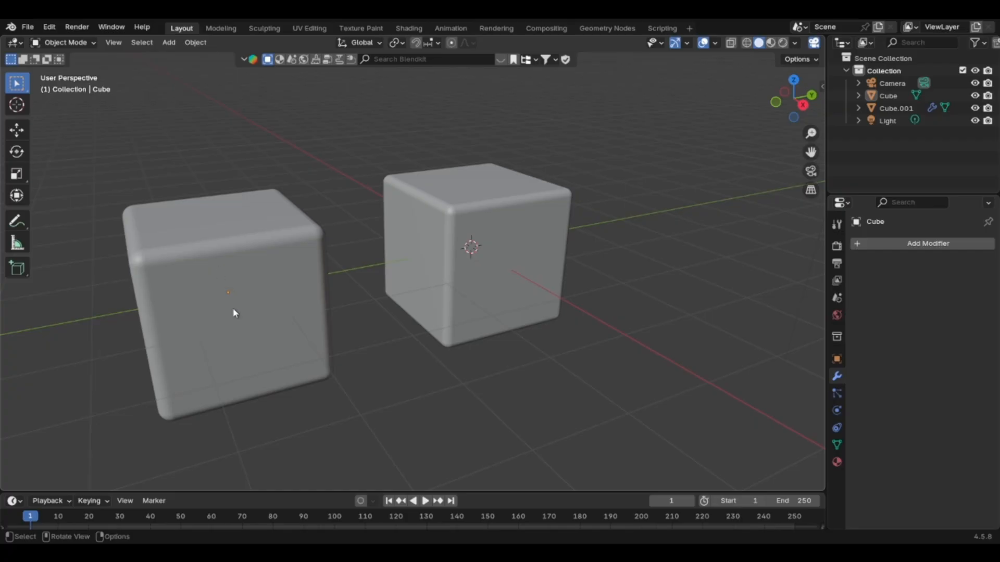
pyautogui.click(257, 282)
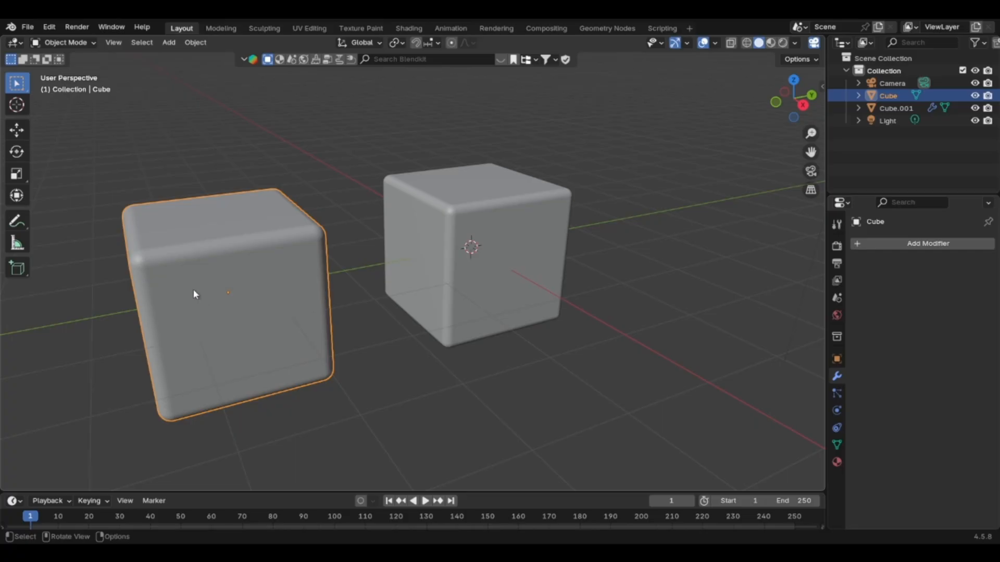
pyautogui.click(63, 42)
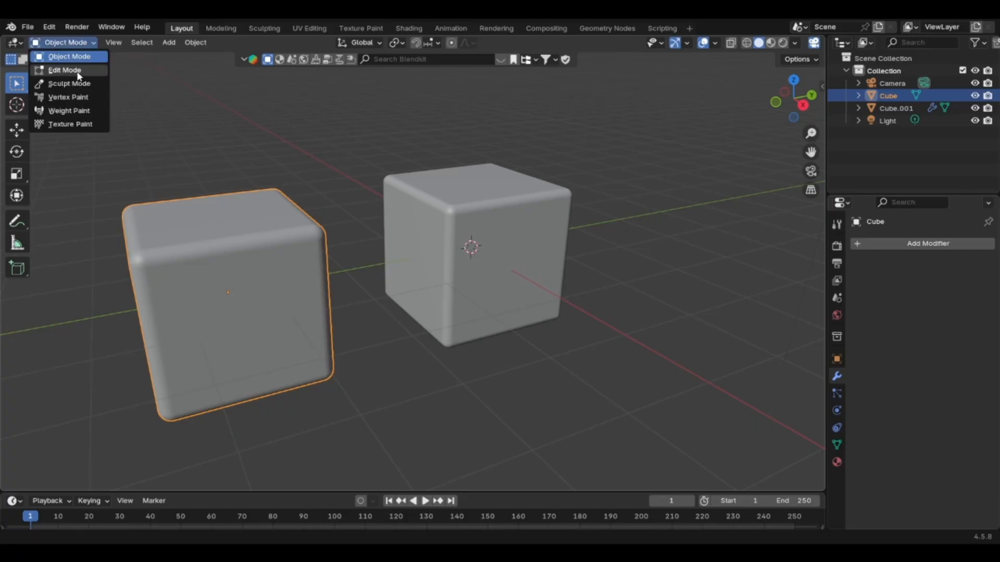
pyautogui.click(77, 74)
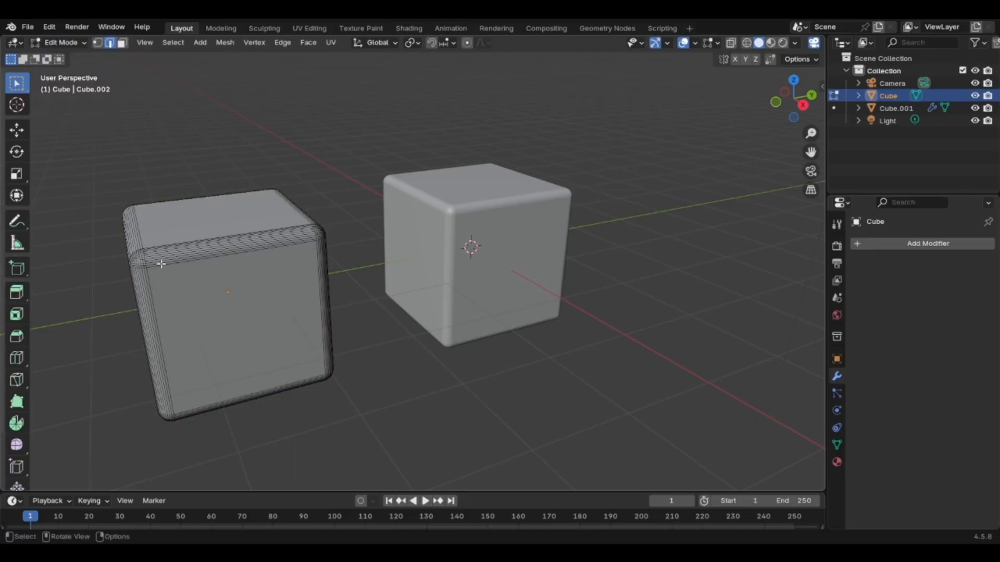
pyautogui.scroll(5, 177, 257)
pyautogui.scroll(-3, 172, 260)
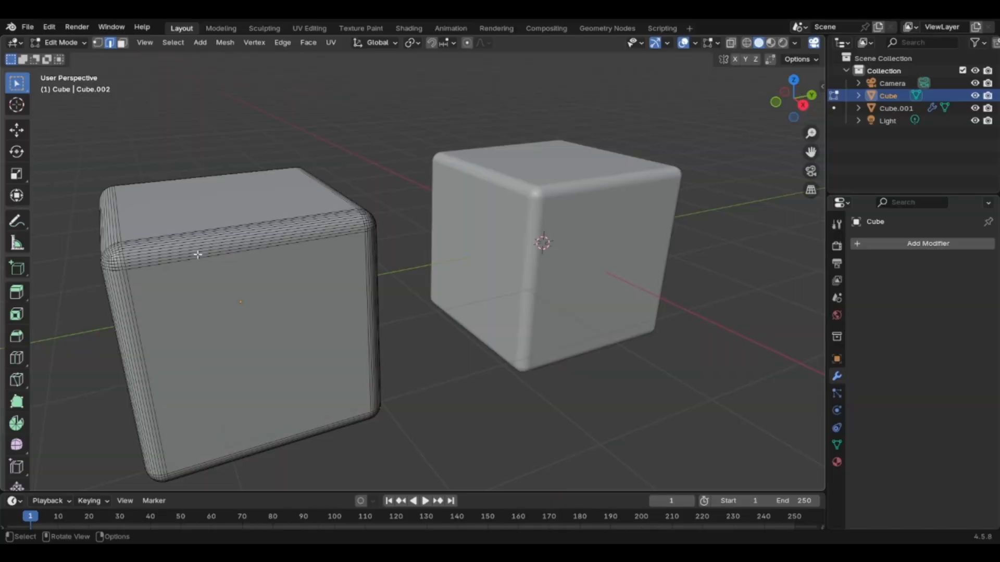
pyautogui.scroll(1, 198, 254)
pyautogui.scroll(-2, 197, 255)
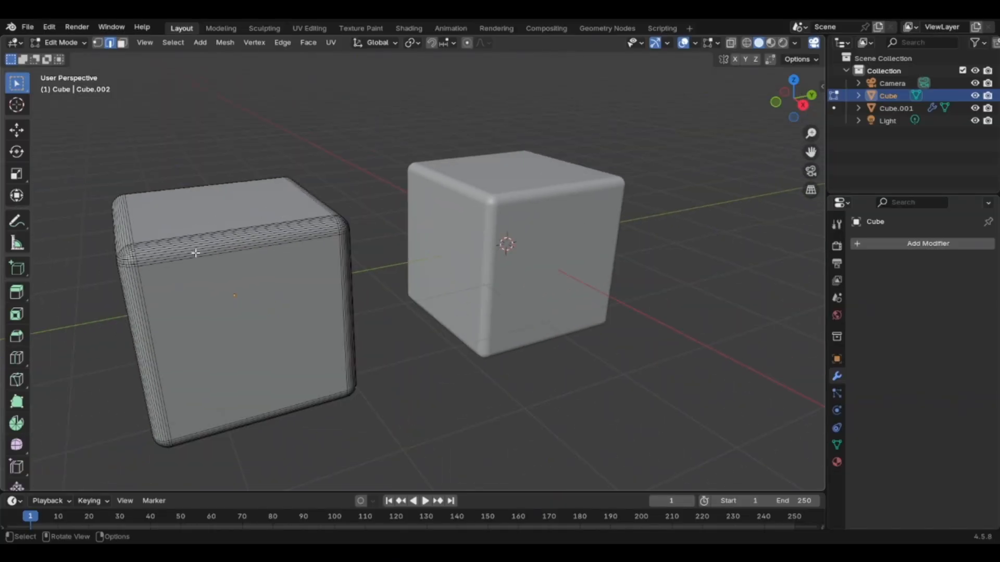
pyautogui.press('Tab')
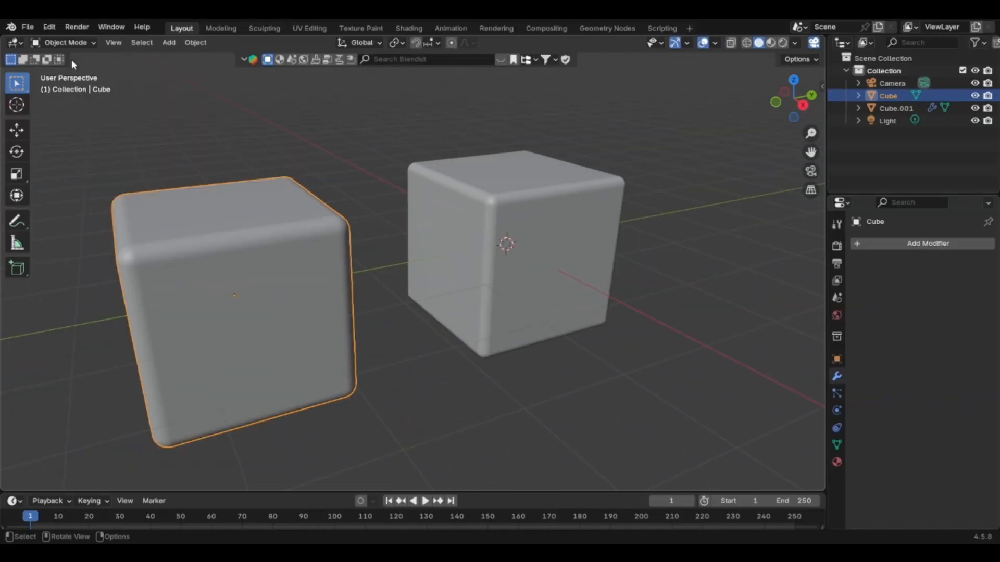
# Disable the Bevel modifier on the other cube for edit mode, viewport and render.
pyautogui.click(545, 218)
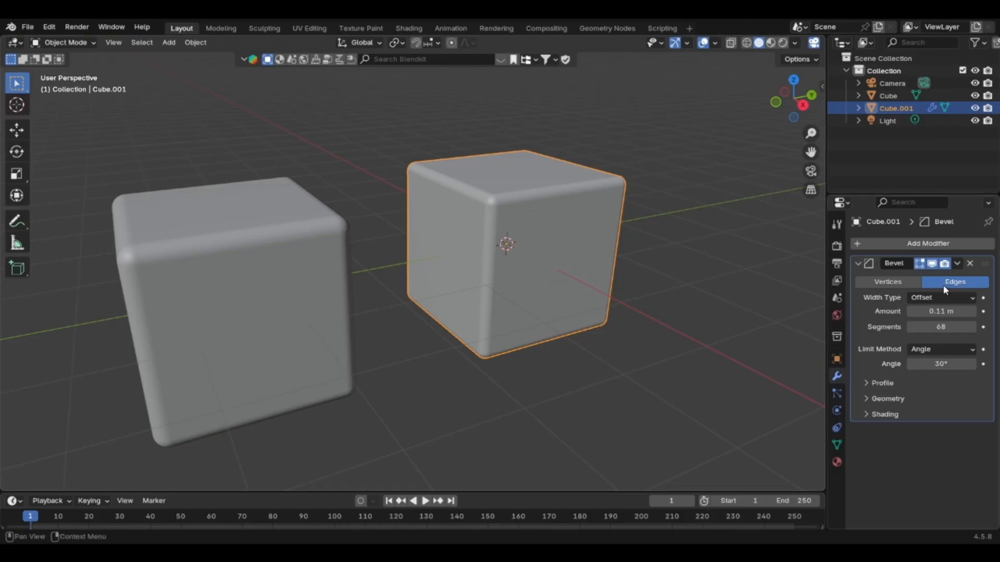
pyautogui.click(944, 263)
pyautogui.click(932, 263)
pyautogui.scroll(3, 544, 257)
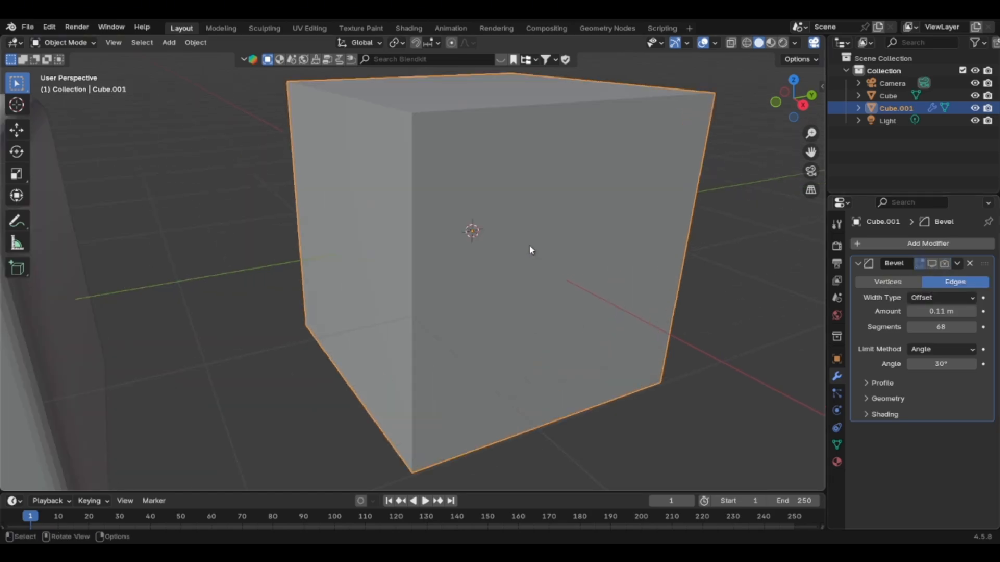
pyautogui.scroll(-1, 526, 247)
pyautogui.scroll(-3, 520, 247)
pyautogui.scroll(1, 518, 246)
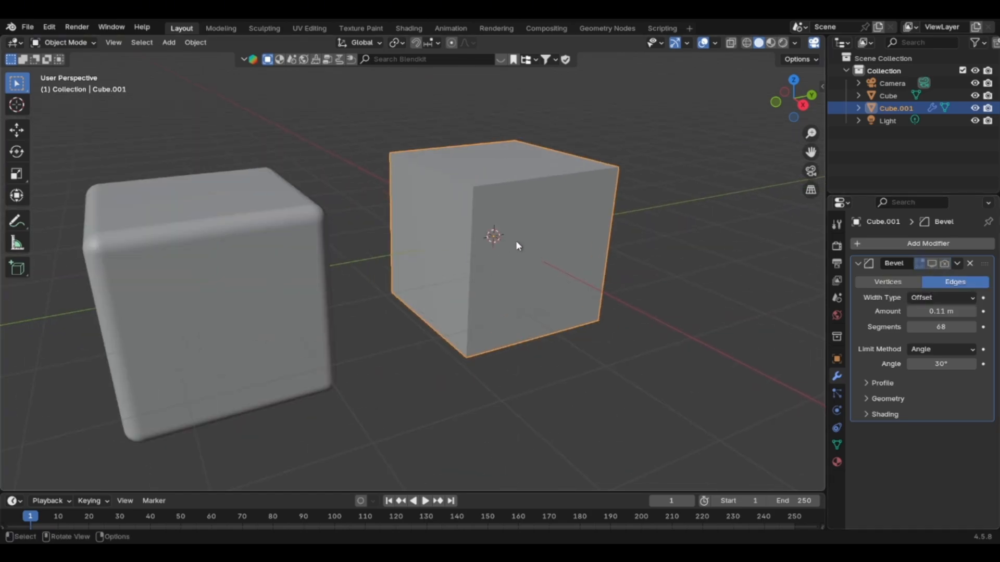
pyautogui.scroll(1, 513, 249)
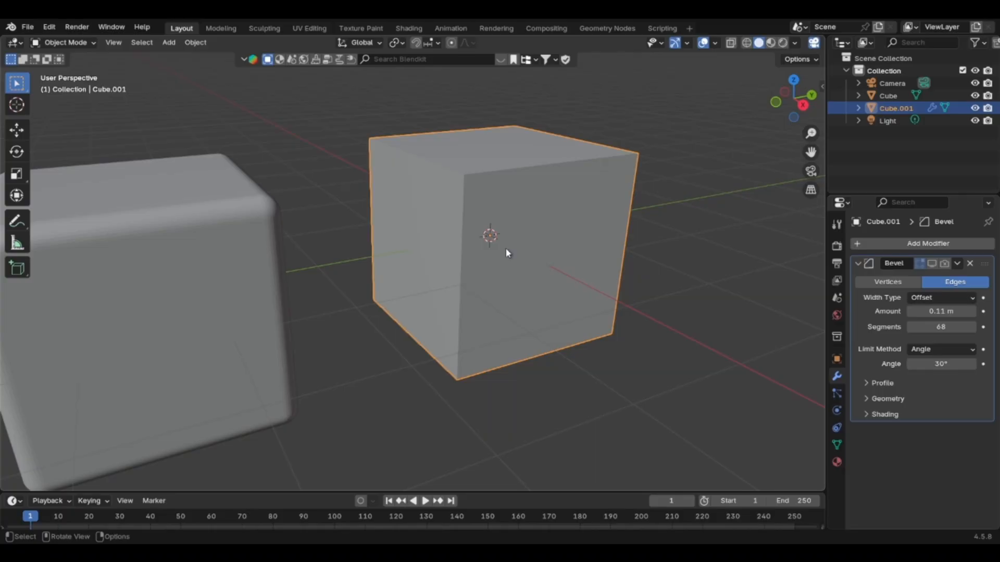
# Select the cube bevelled in Edit Mode and examine its rounded edges beside the modifier-based cube.
pyautogui.click(143, 226)
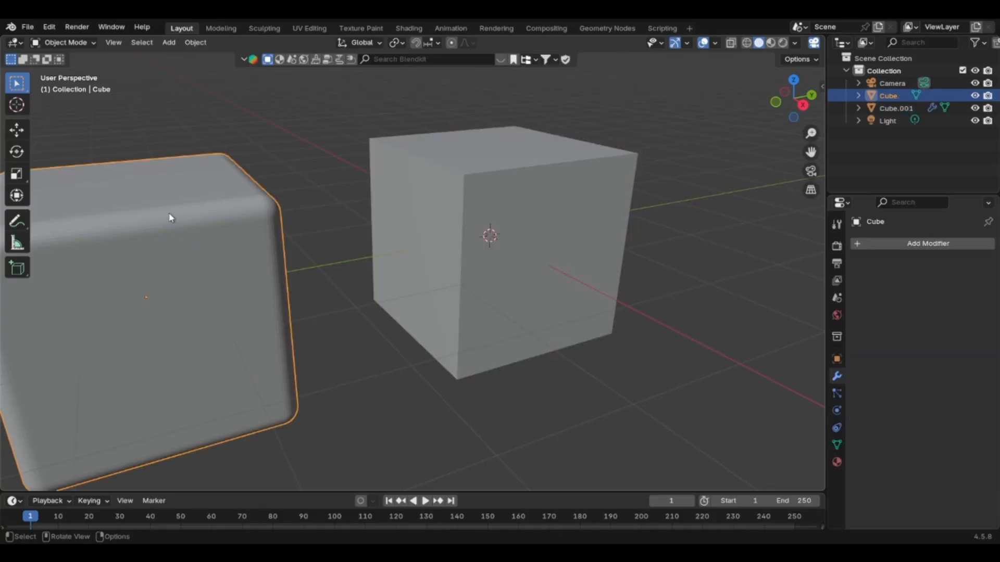
pyautogui.scroll(-2, 179, 242)
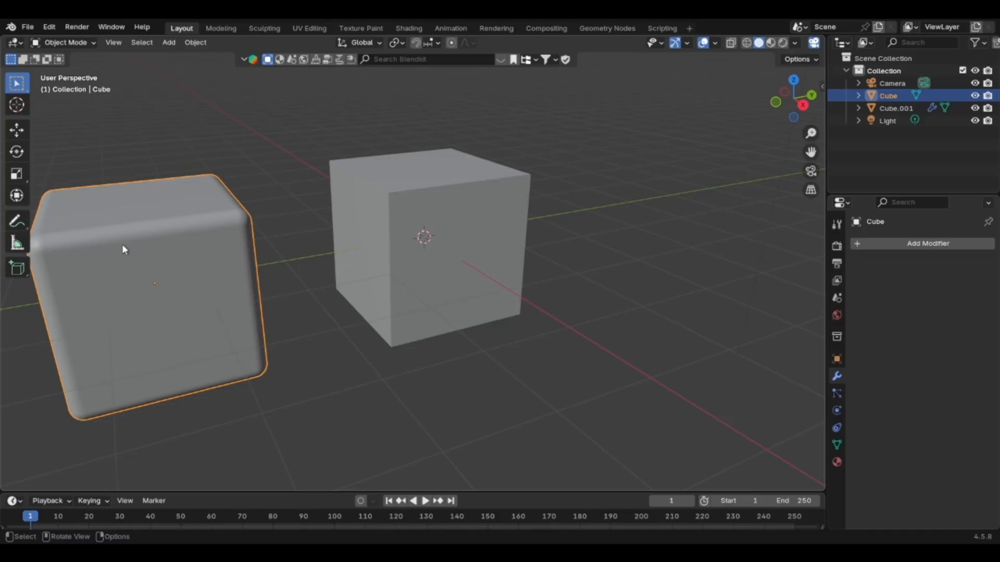
pyautogui.scroll(2, 125, 242)
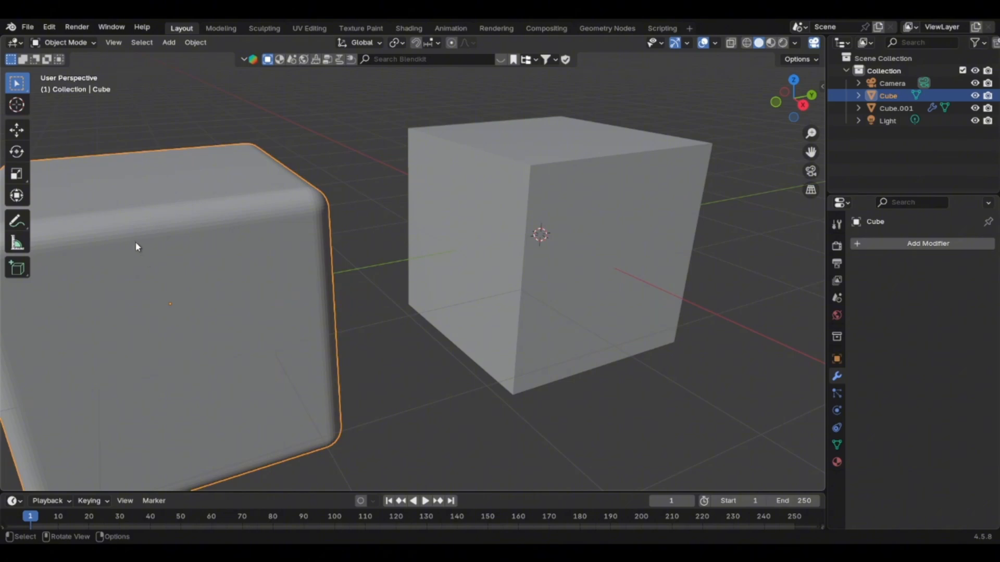
pyautogui.scroll(-1, 136, 246)
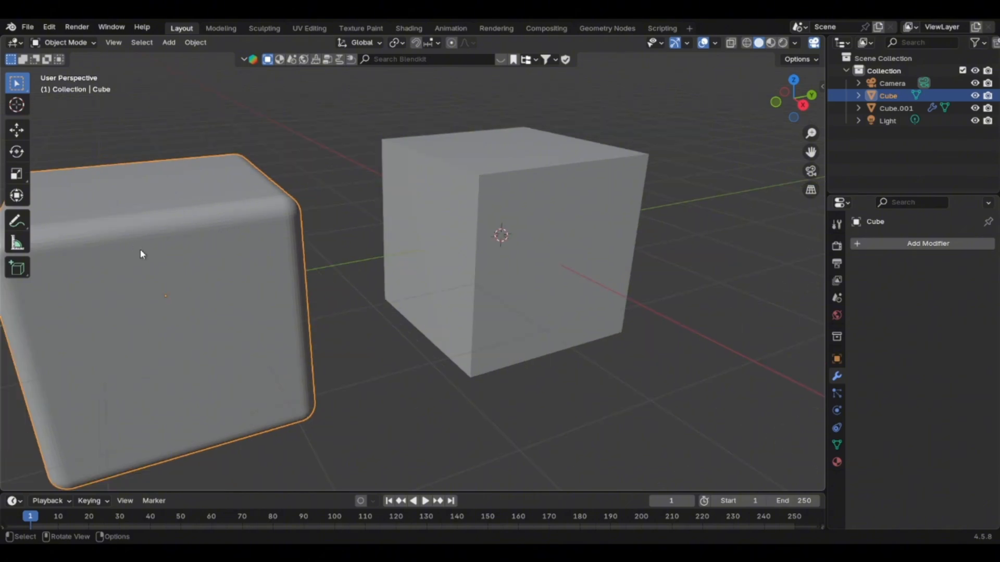
pyautogui.scroll(-1, 143, 241)
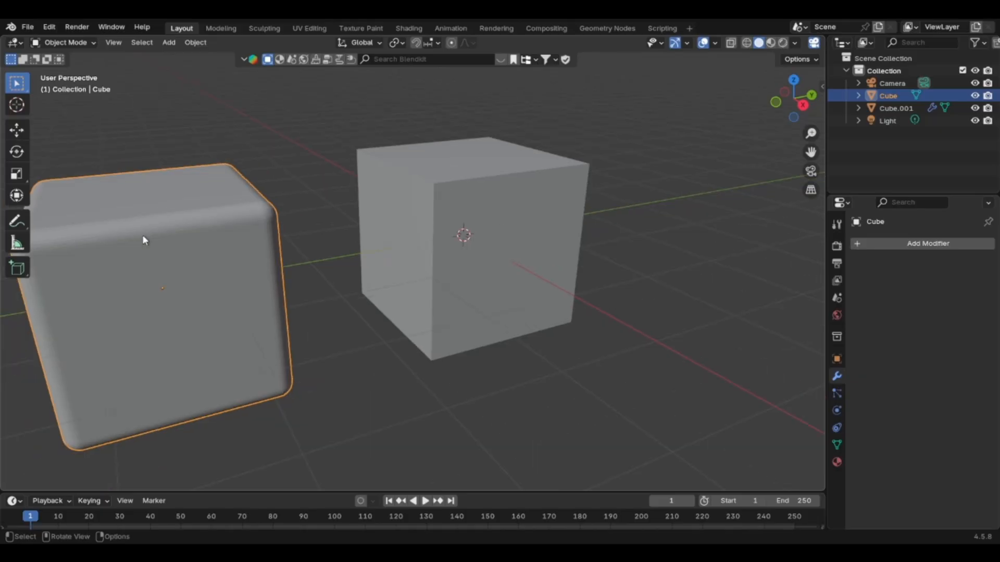
pyautogui.scroll(-1, 126, 246)
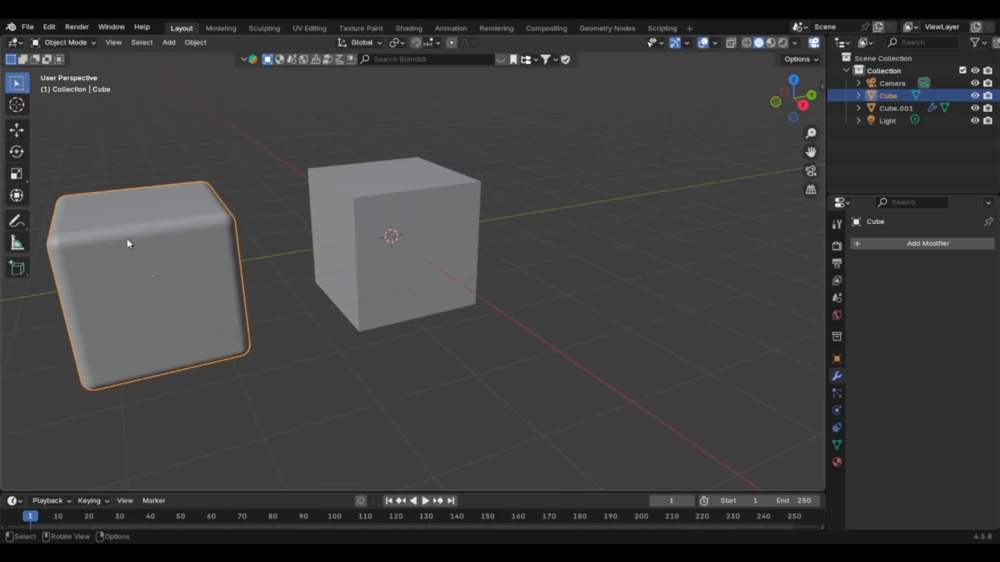
pyautogui.scroll(1, 127, 241)
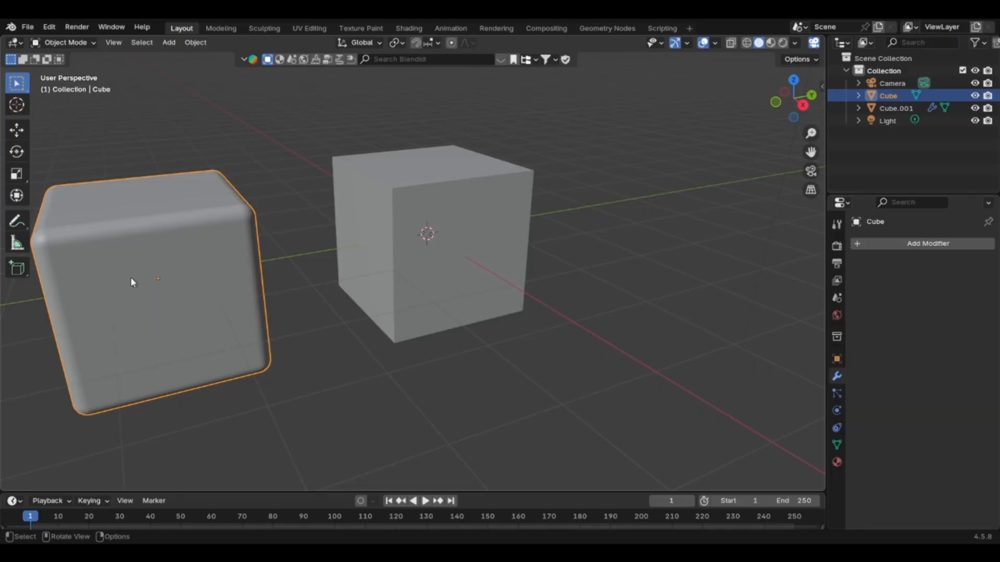
# Re-enable the Bevel modifier on the modifier-based cube for edit mode, viewport and render, and examine its edges.
pyautogui.click(415, 249)
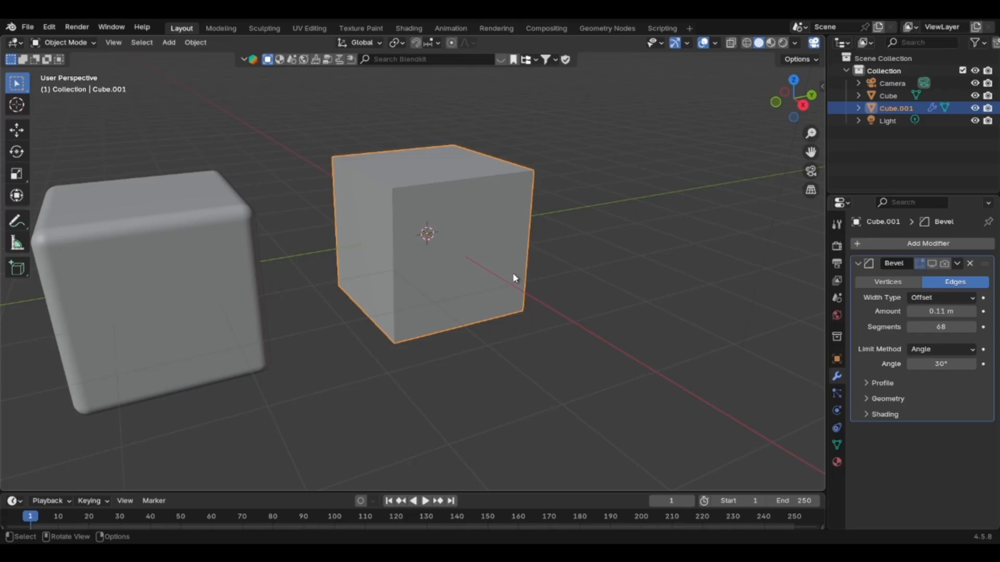
pyautogui.click(933, 264)
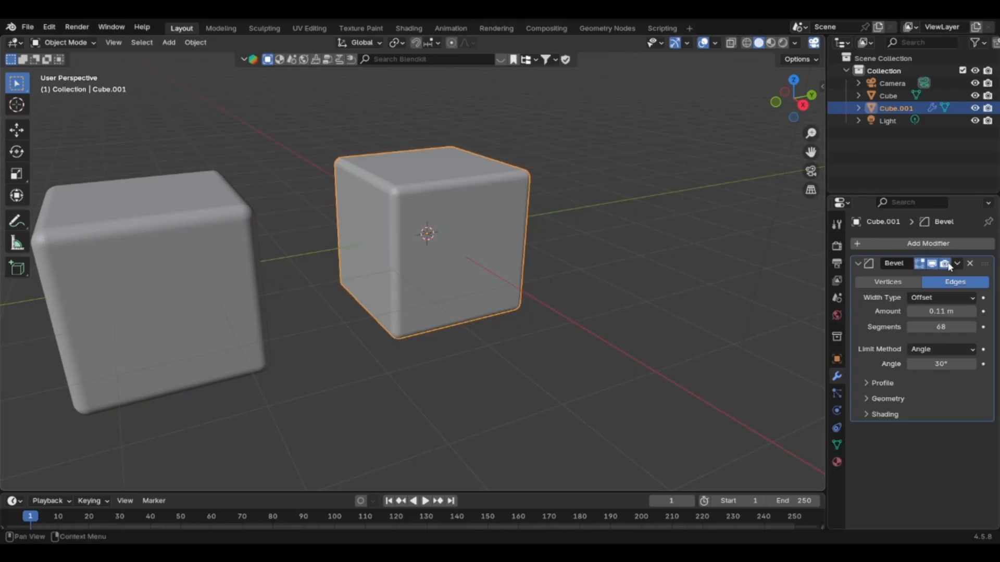
pyautogui.scroll(2, 433, 243)
pyautogui.scroll(-1, 434, 247)
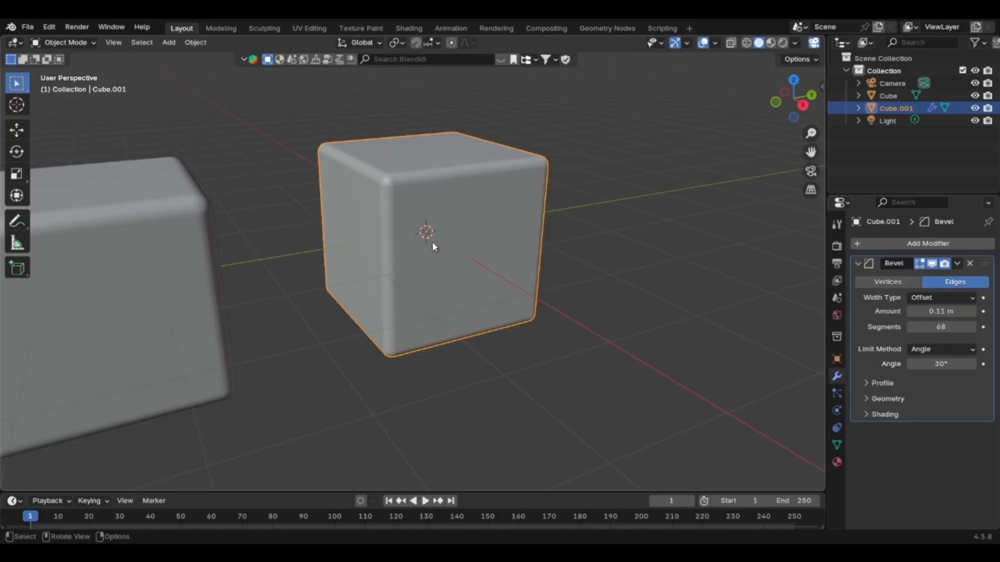
pyautogui.scroll(3, 428, 214)
pyautogui.scroll(-2, 359, 166)
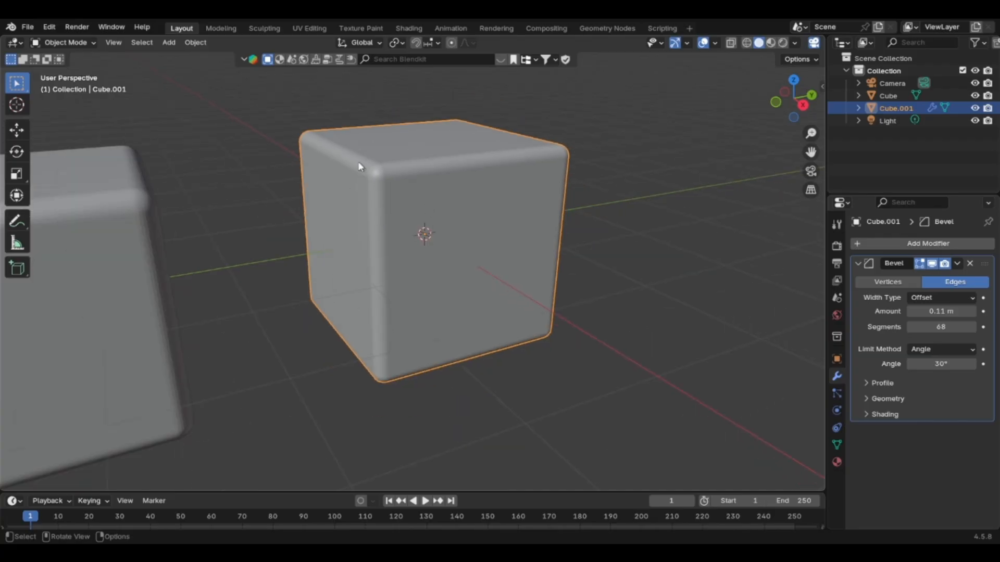
pyautogui.scroll(-1, 432, 275)
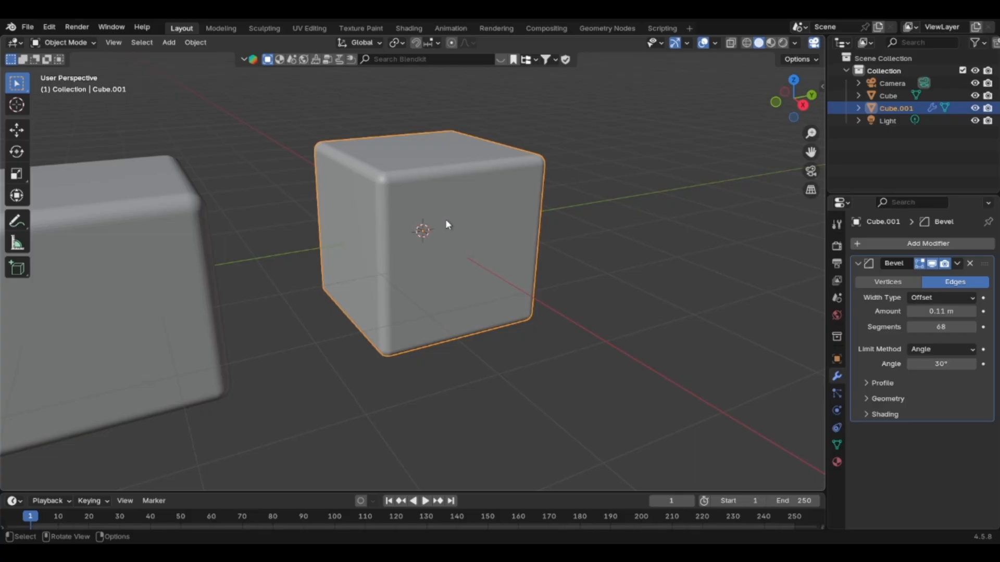
# Stack Mirror, Subdivision Surface and Solidify modifiers below the Bevel modifier on the selected cube and review the stack.
pyautogui.click(925, 244)
pyautogui.moveTo(925, 244)
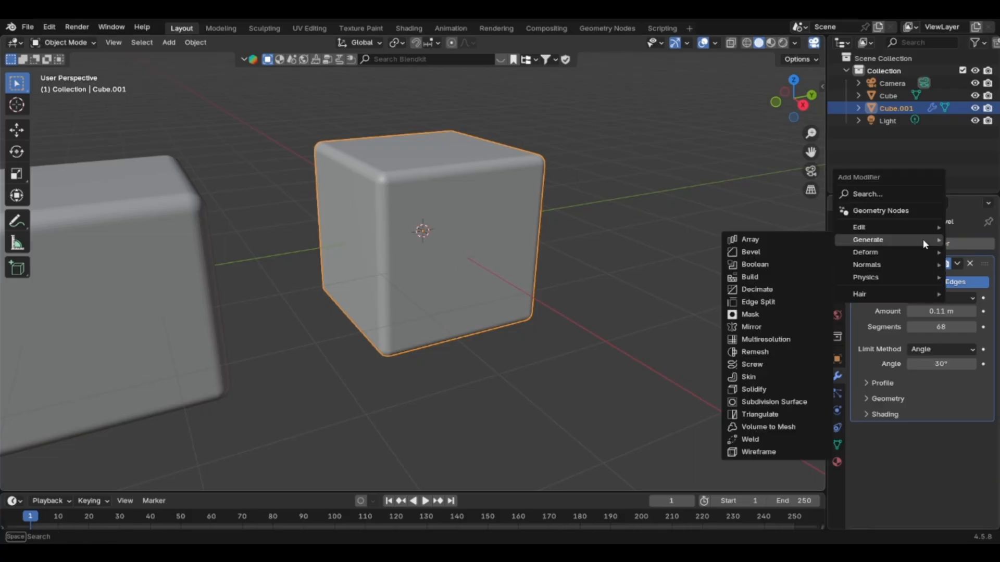
pyautogui.click(750, 327)
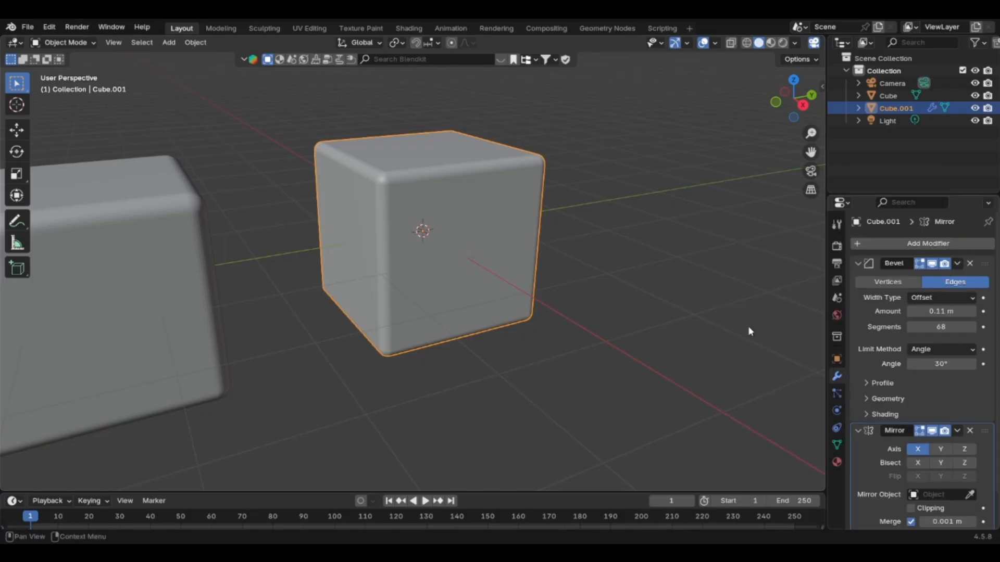
pyautogui.scroll(-2, 905, 368)
pyautogui.scroll(2, 896, 355)
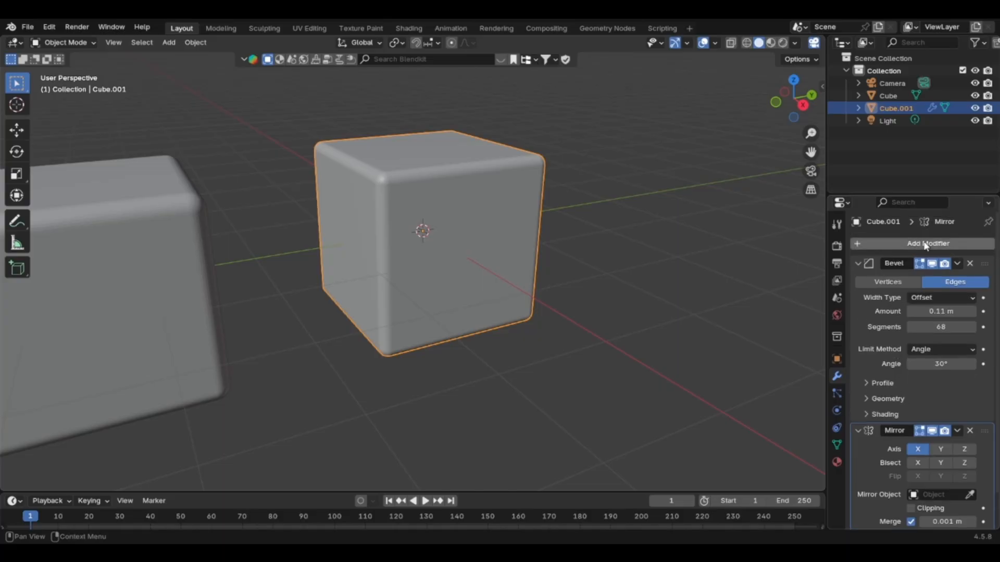
pyautogui.click(926, 245)
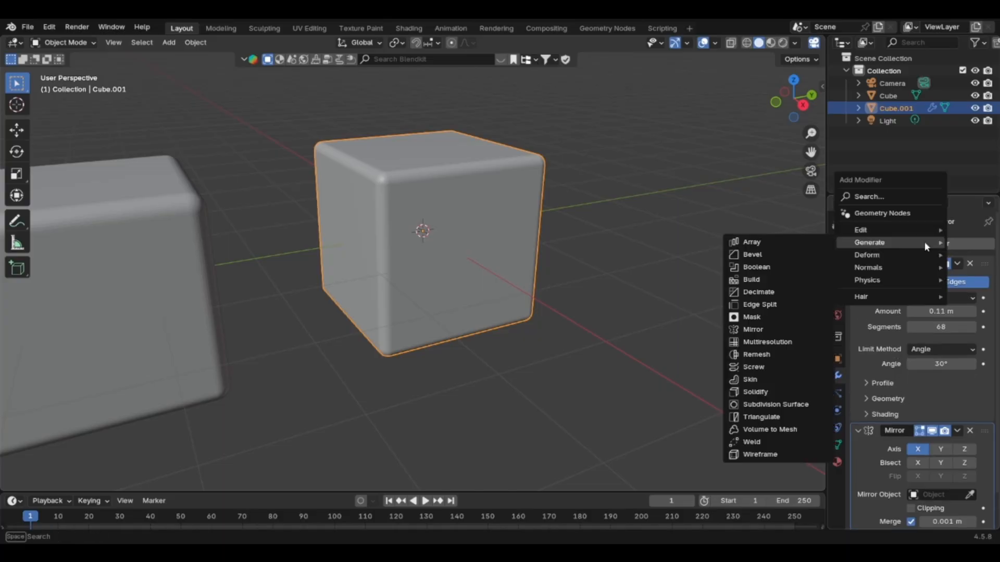
pyautogui.click(795, 404)
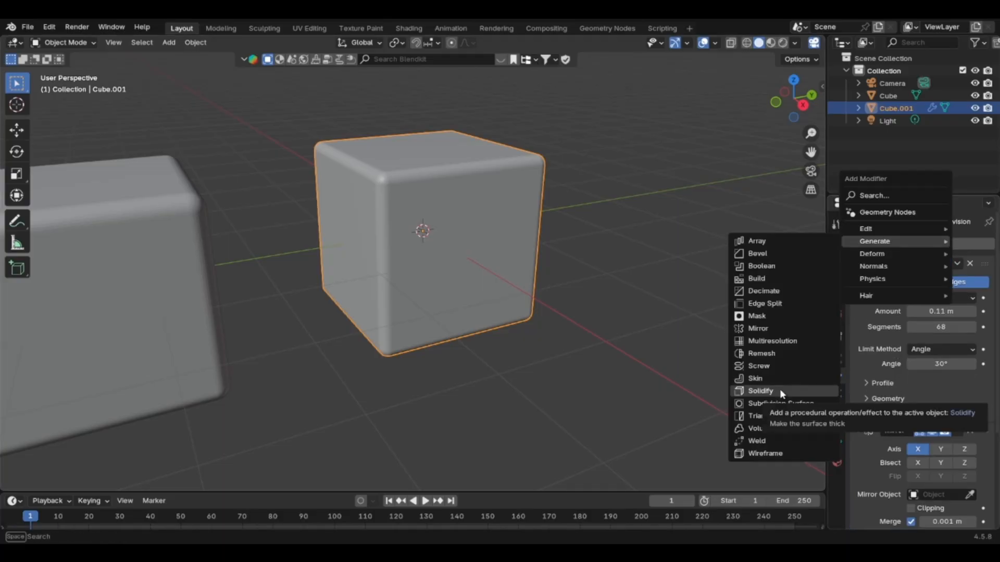
pyautogui.click(780, 390)
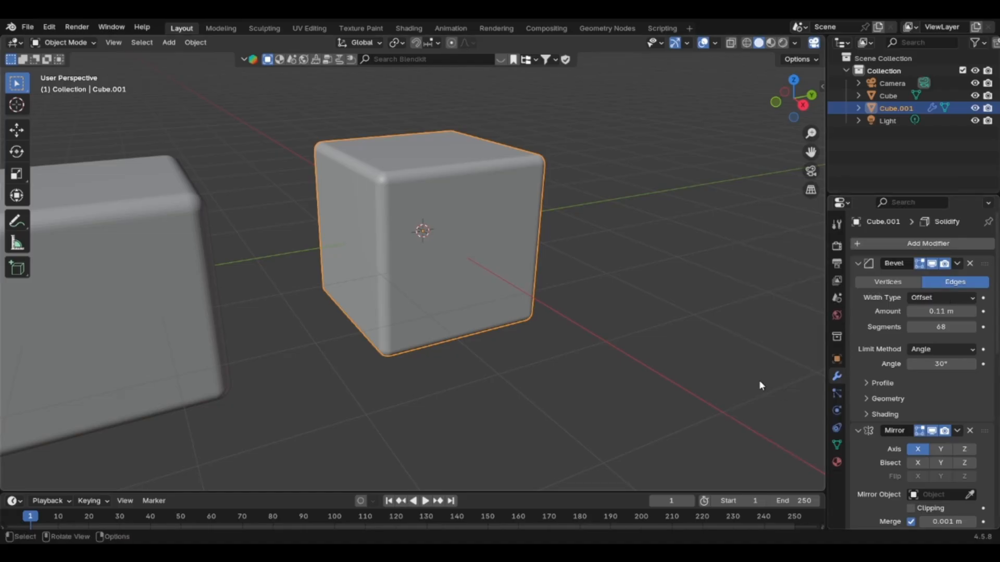
pyautogui.scroll(-10, 892, 379)
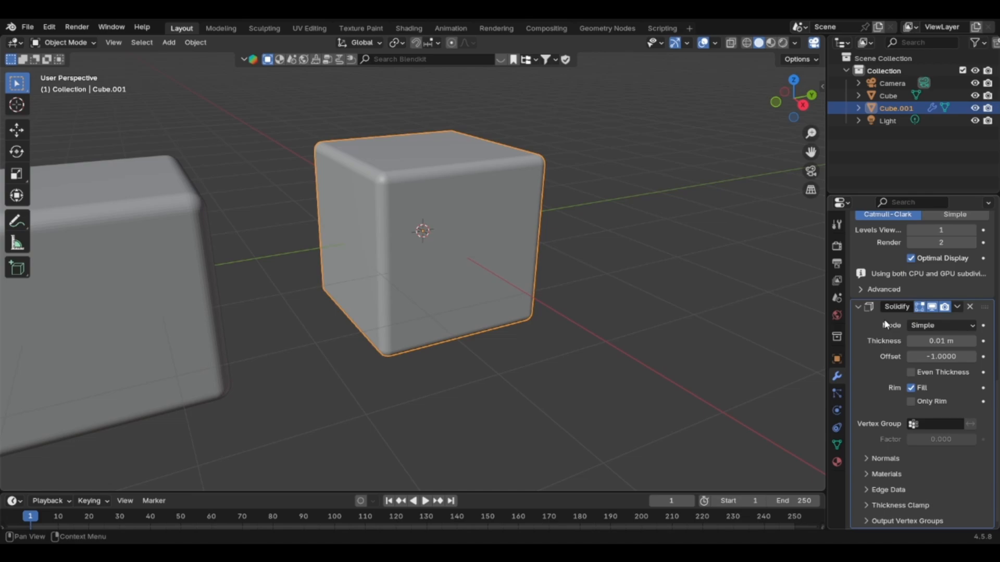
pyautogui.scroll(10, 886, 339)
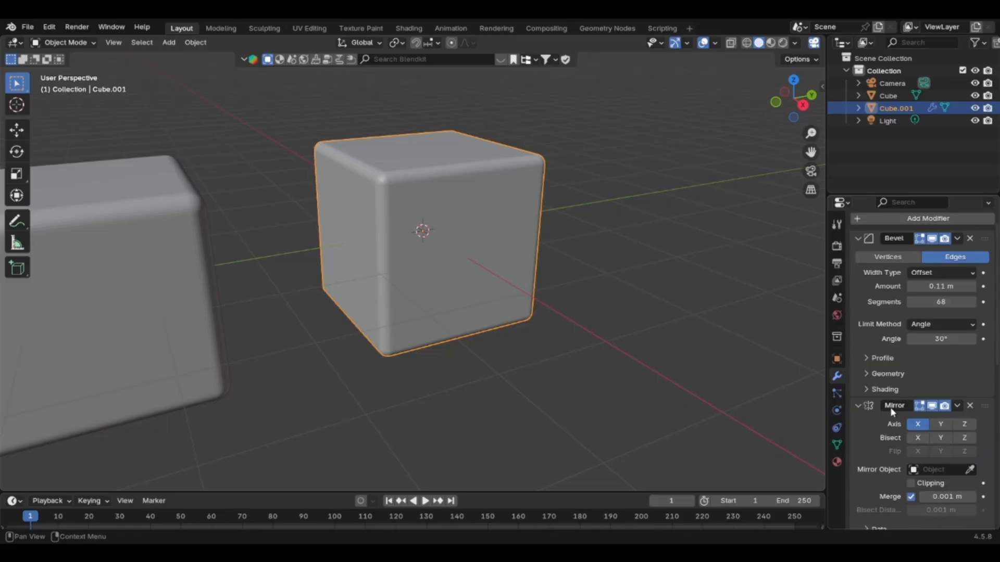
pyautogui.scroll(2, 901, 395)
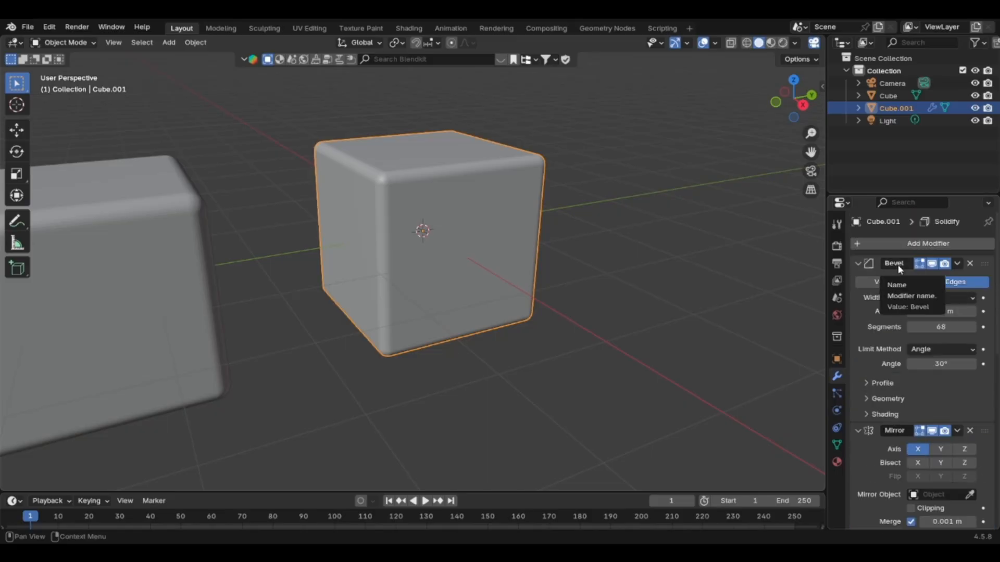
# Enable the Y and Z axes in the Mirror modifier alongside X, and turn on bisecting for X and Y.
pyautogui.moveTo(941, 311)
pyautogui.mouseDown()
pyautogui.moveTo(966, 311)
pyautogui.moveTo(932, 311)
pyautogui.mouseUp()
pyautogui.scroll(-5, 878, 402)
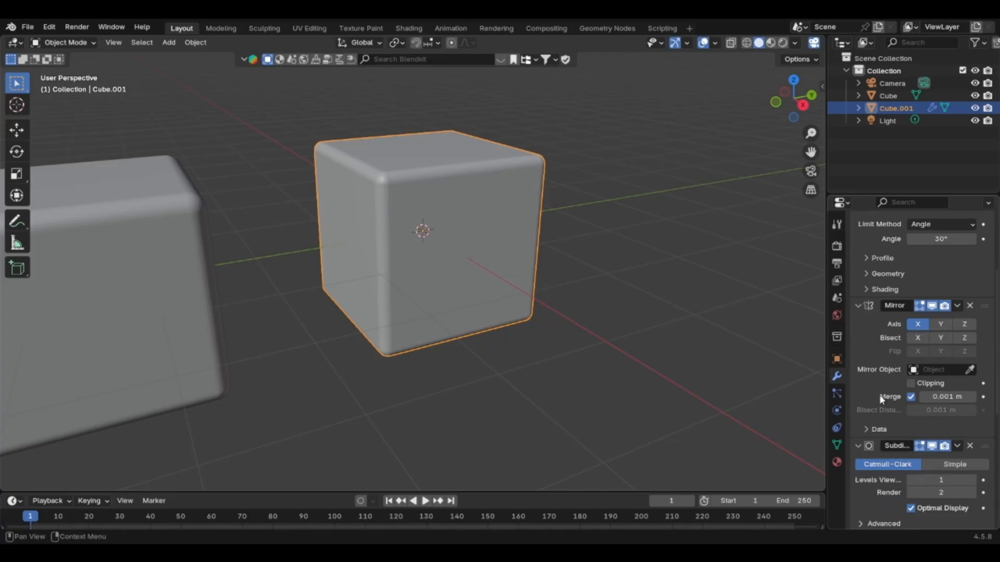
pyautogui.click(941, 324)
pyautogui.click(964, 324)
pyautogui.click(918, 337)
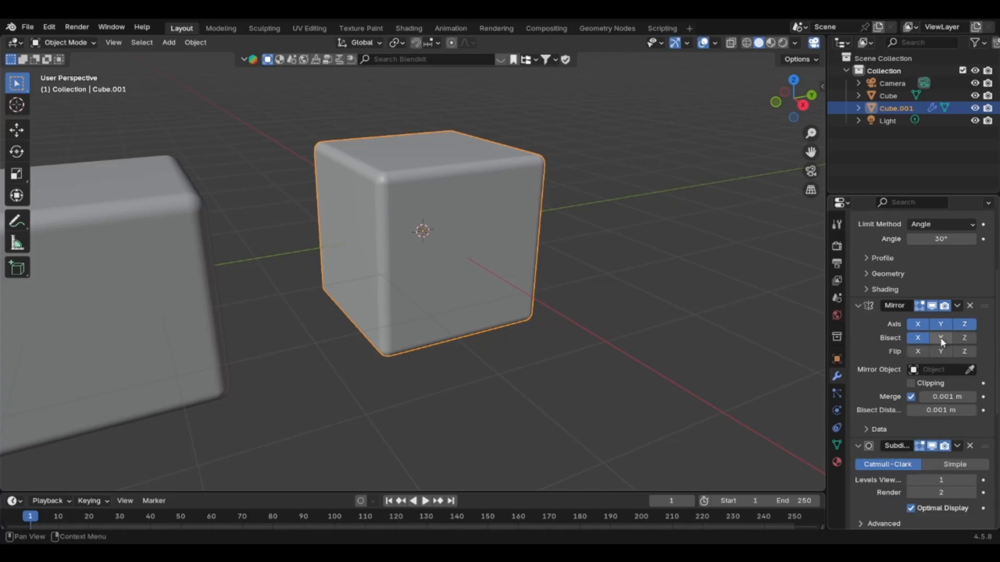
pyautogui.click(941, 341)
pyautogui.scroll(-9, 912, 379)
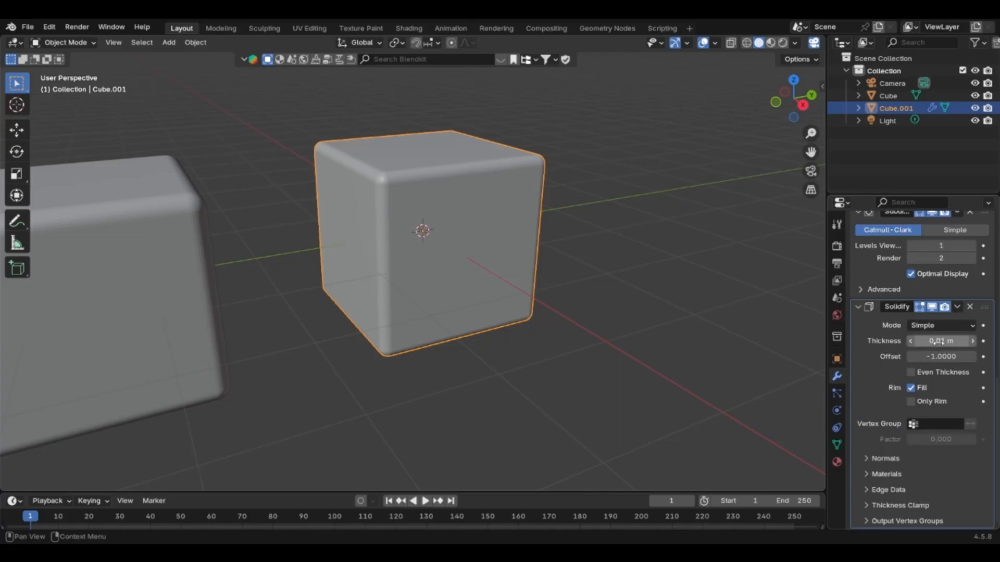
# Set the Solidify modifier's thickness to 1 m on the modifier-based cube.
pyautogui.moveTo(942, 341); pyautogui.dragTo(989, 341)
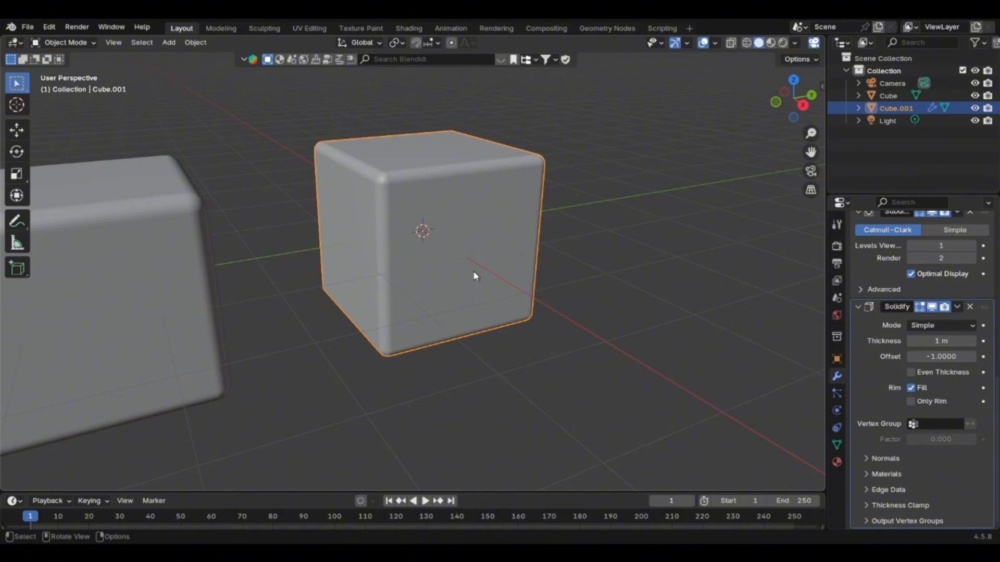
pyautogui.scroll(12, 896, 390)
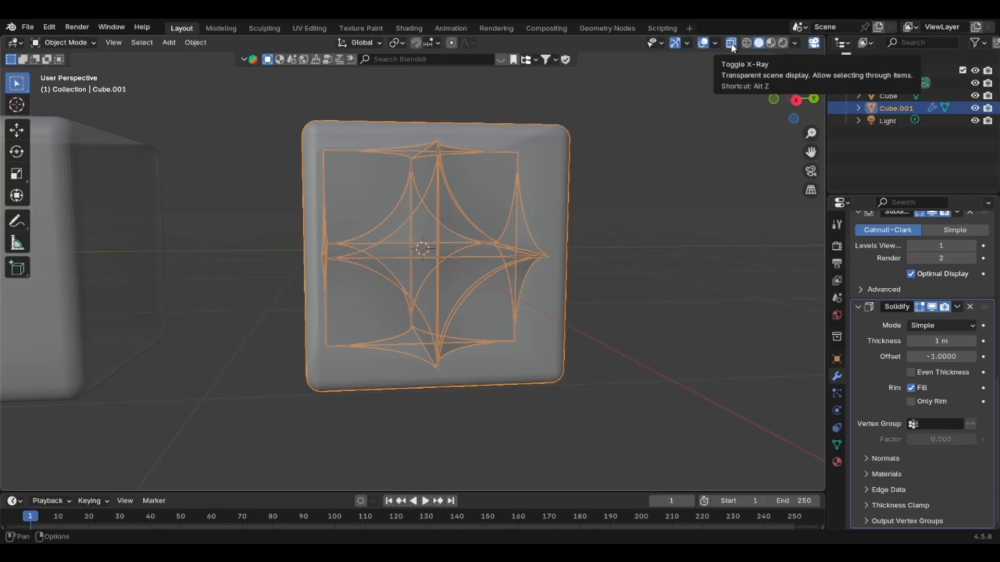
# Examine the inner shell of the solidified cube from several angles with X-ray display, and return to solid display.
pyautogui.click(731, 45)
pyautogui.click(730, 44)
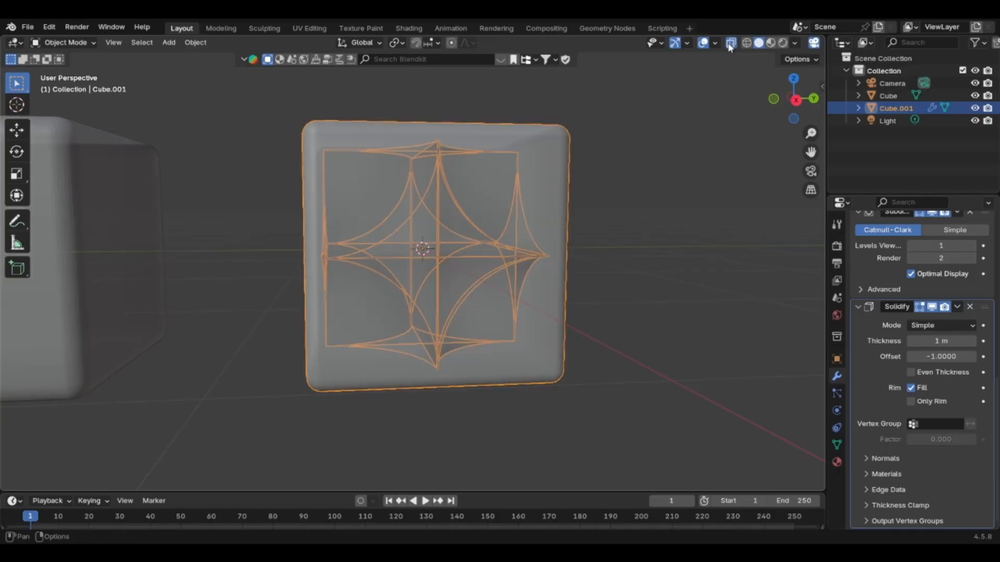
pyautogui.moveTo(429, 238); pyautogui.dragTo(474, 295, button='middle')
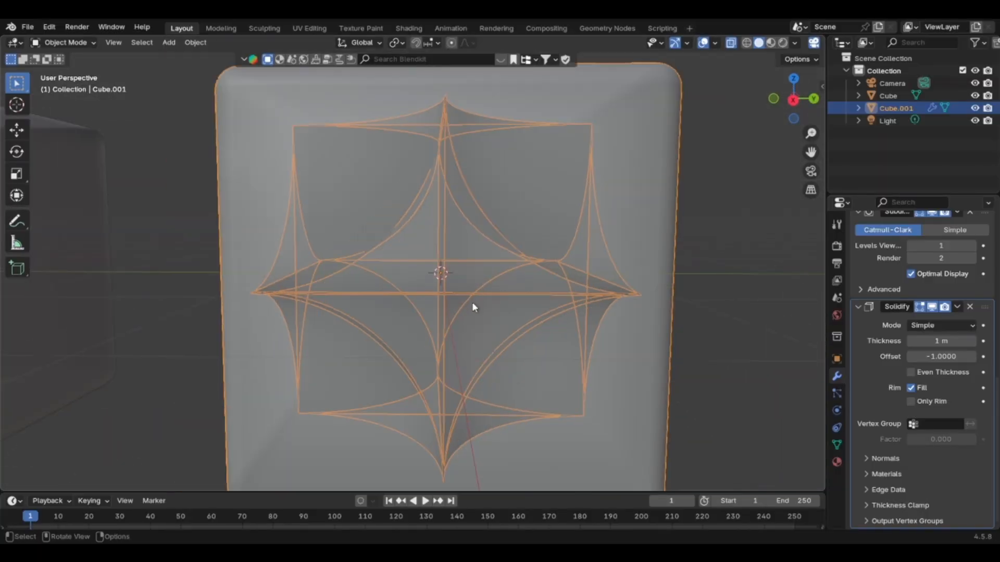
pyautogui.scroll(-2, 472, 302)
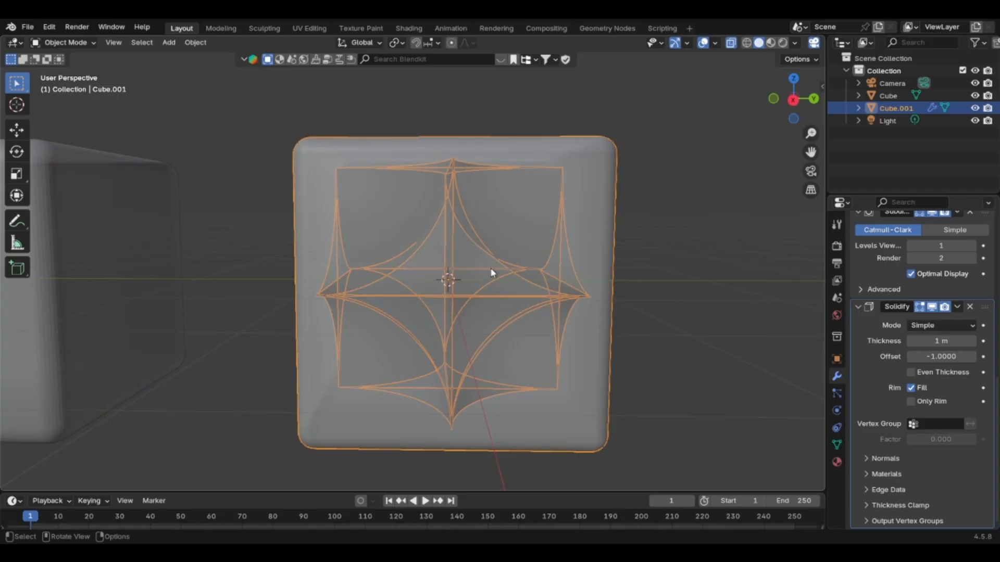
pyautogui.moveTo(485, 244); pyautogui.dragTo(494, 253, button='middle')
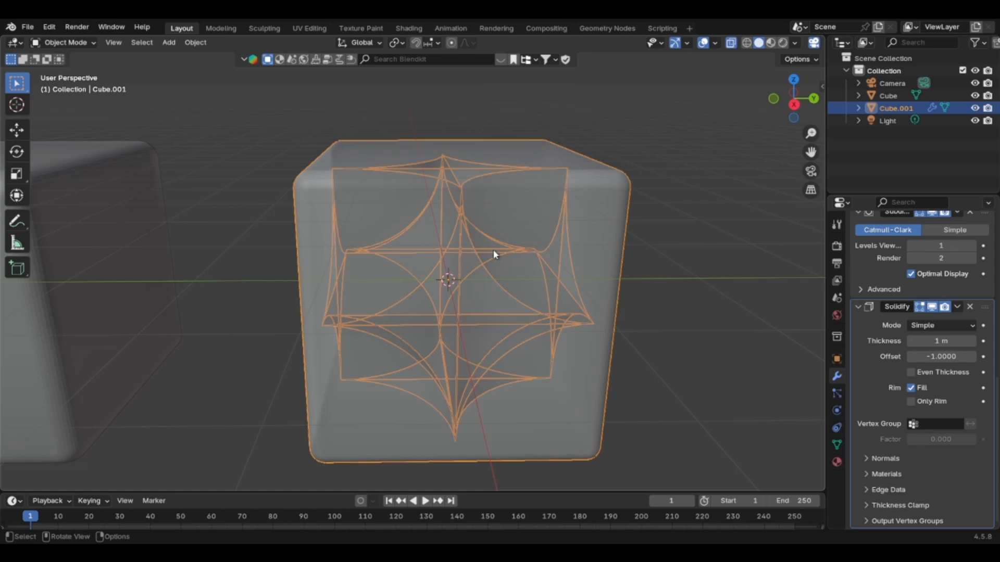
pyautogui.click(731, 44)
pyautogui.moveTo(558, 272); pyautogui.dragTo(536, 250, button='middle')
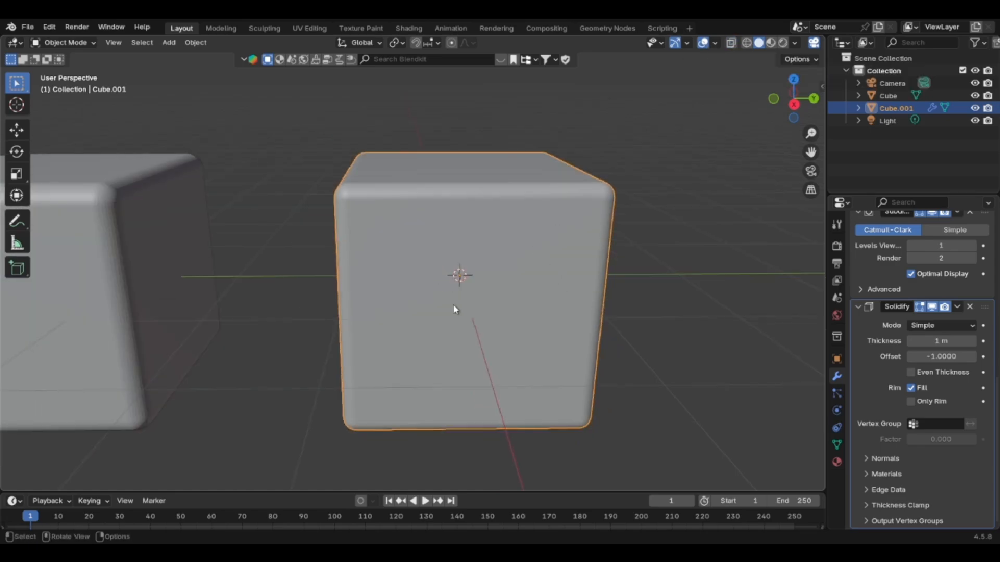
# Inspect the modifier-based cube's original mesh cage in Edit Mode, clear its selection and return to Object Mode.
pyautogui.click(63, 43)
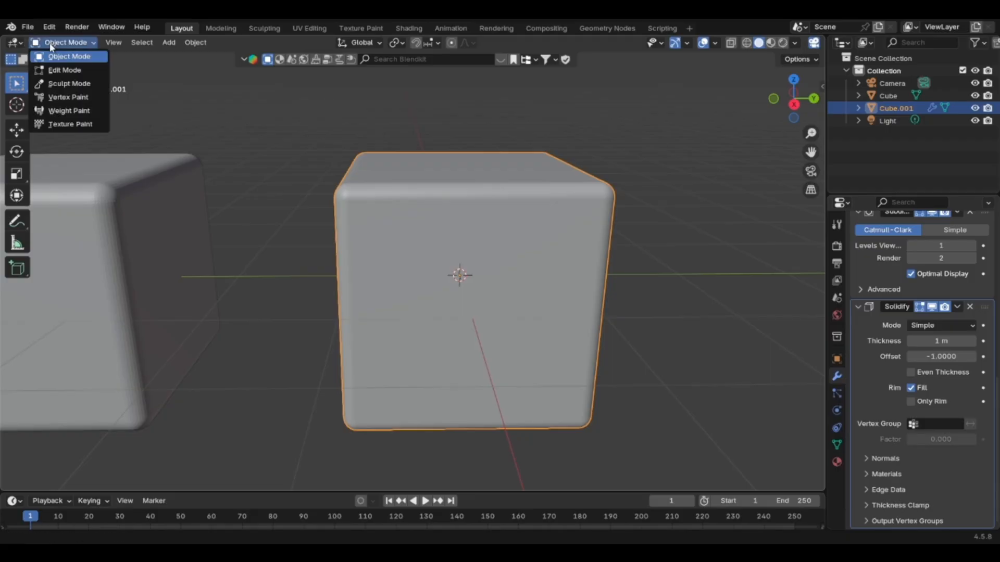
pyautogui.click(62, 71)
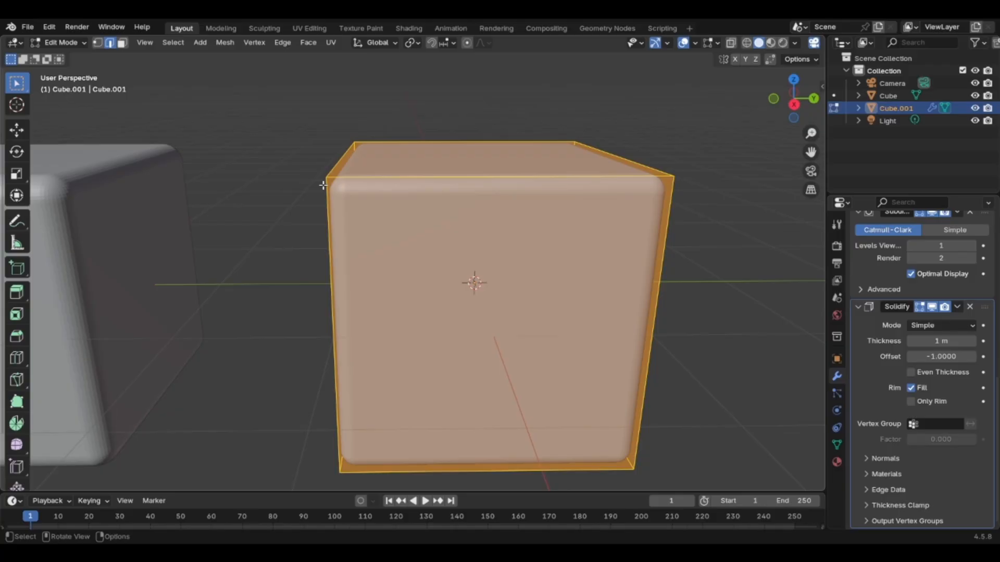
pyautogui.click(95, 181)
pyautogui.click(61, 43)
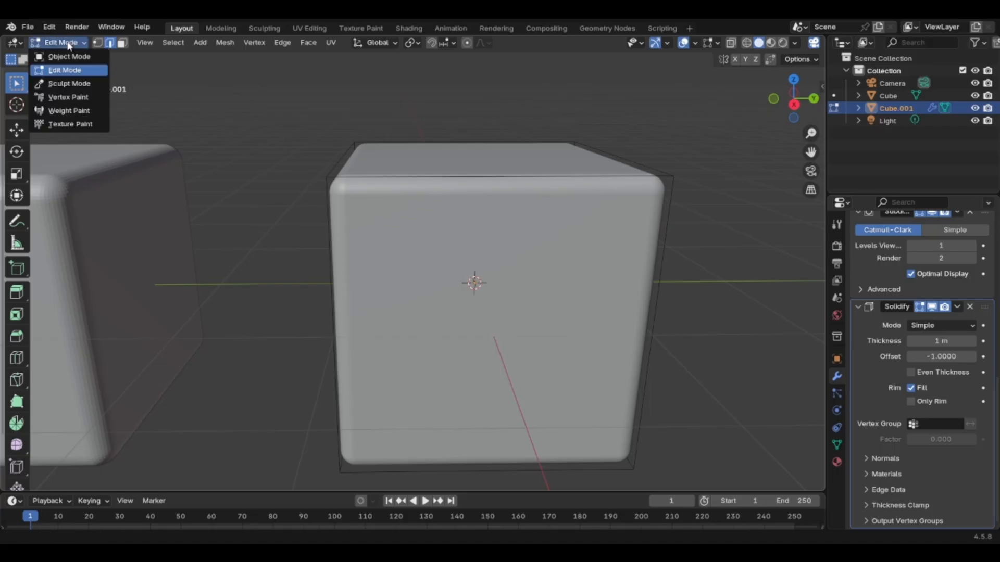
pyautogui.click(69, 56)
# Select the directly bevelled cube, examine its dense edge geometry in Edit Mode and return to Object Mode.
pyautogui.click(222, 176)
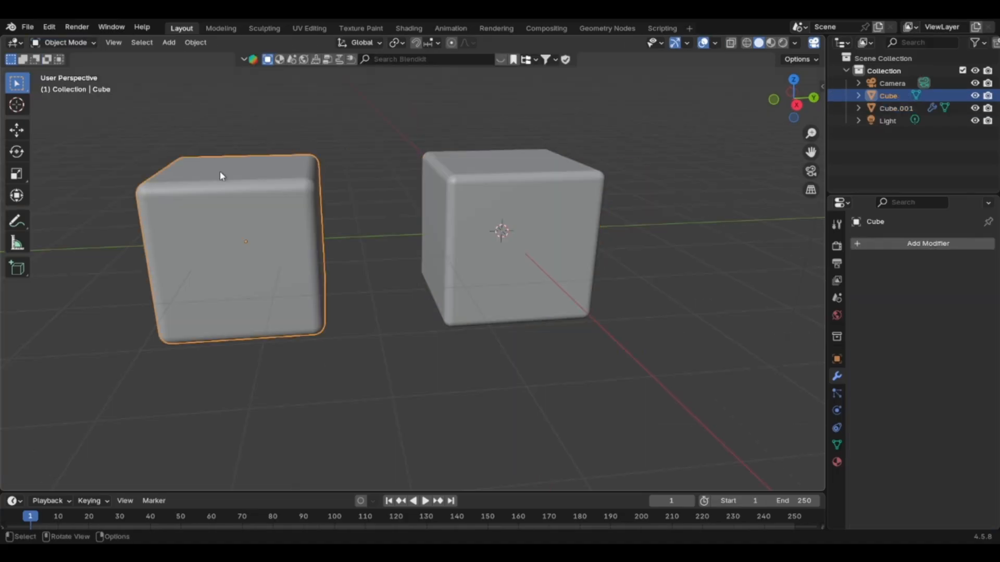
pyautogui.press('Tab')
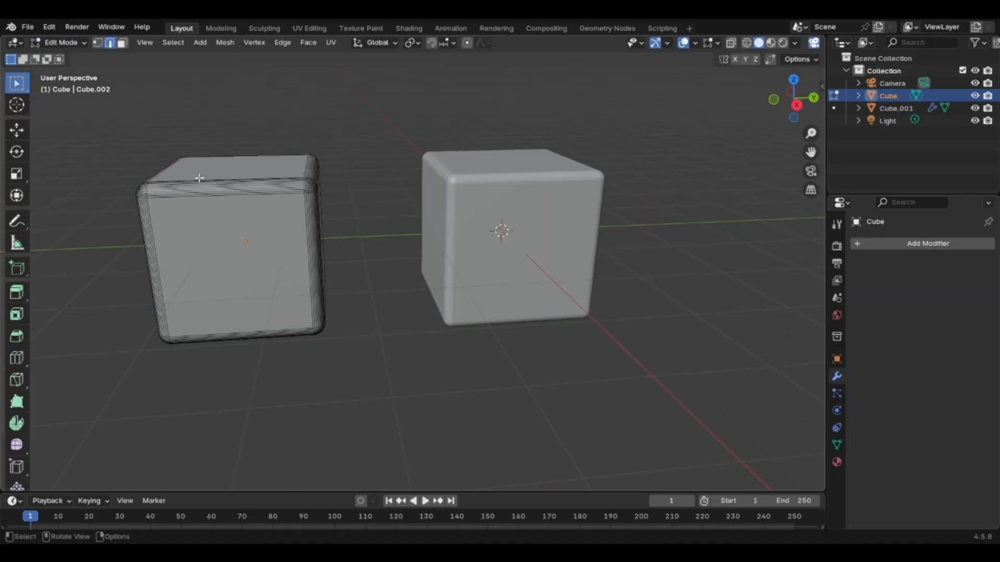
pyautogui.scroll(1, 289, 275)
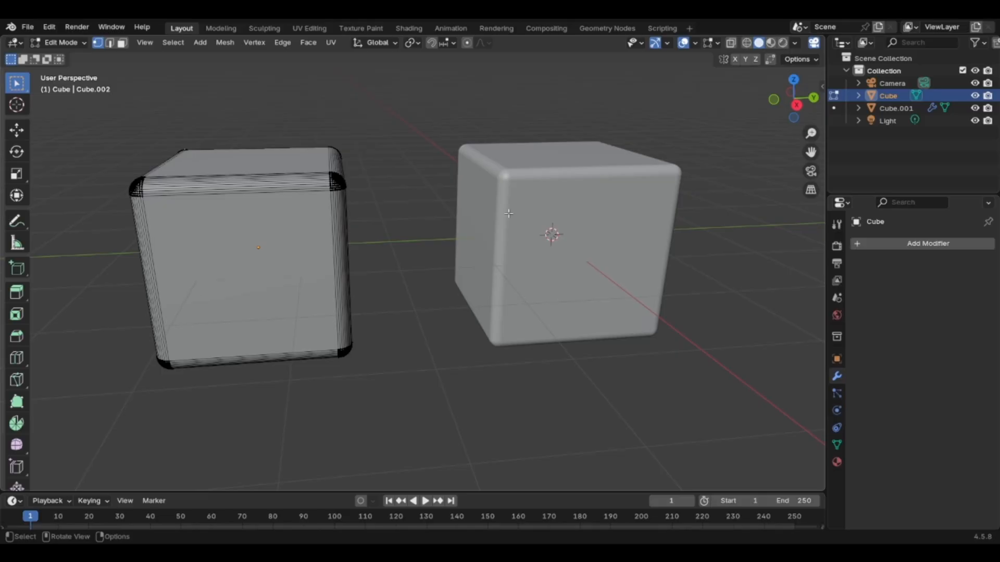
pyautogui.press('Tab')
# Select the modifier-based cube, compare its simple base faces with the other cube in face selection, and leave Edit Mode.
pyautogui.click(528, 190)
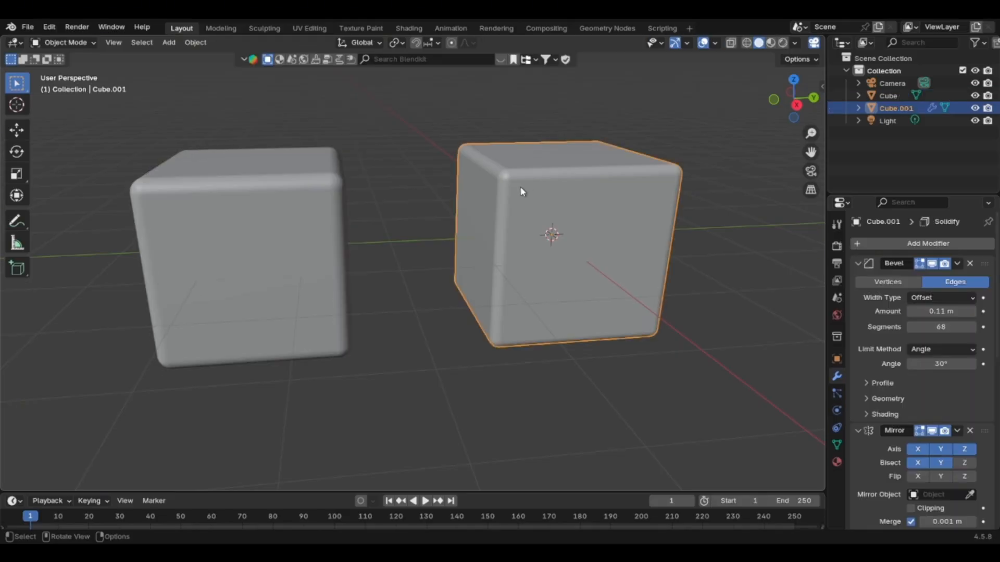
pyautogui.press('Tab')
pyautogui.press('3')
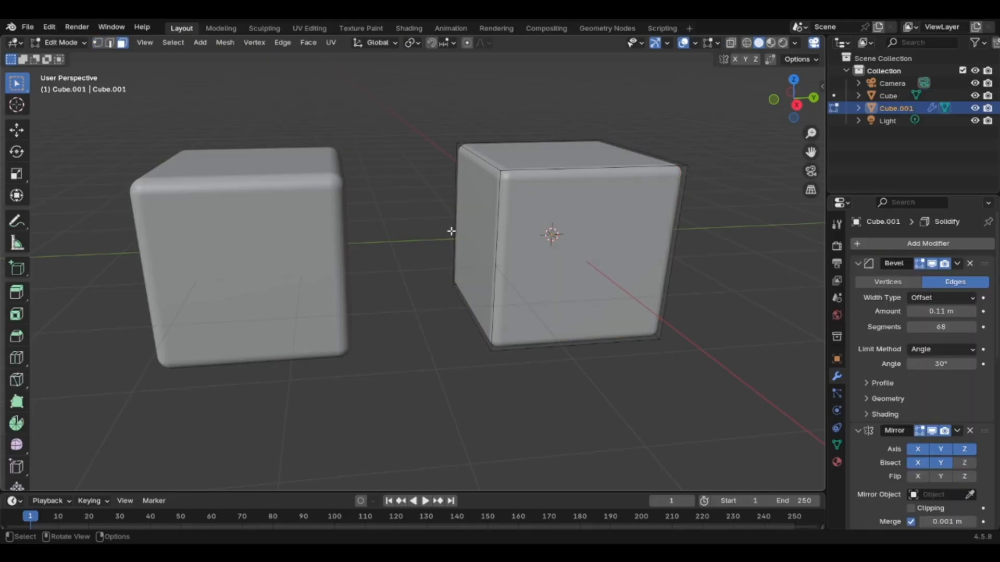
pyautogui.scroll(2, 492, 256)
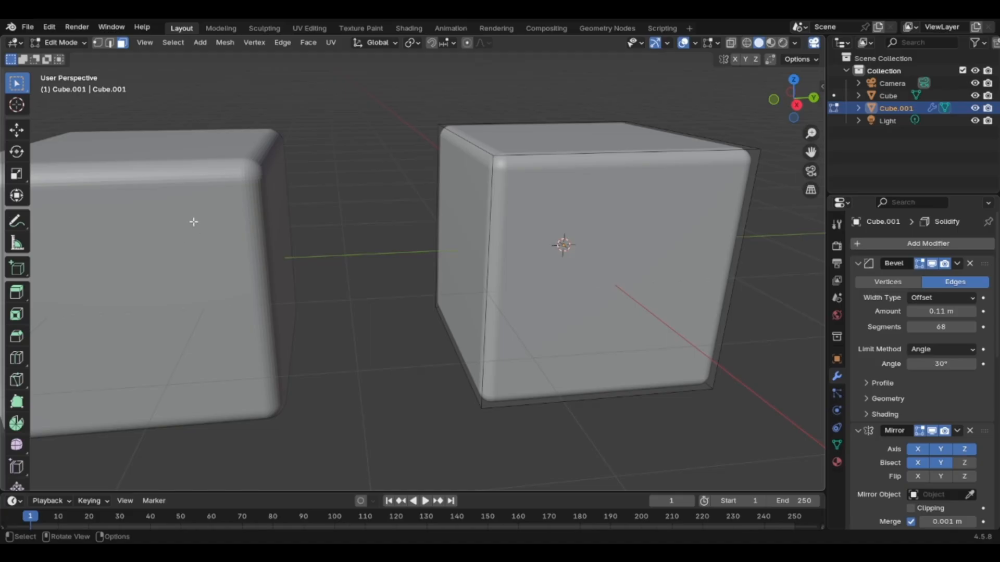
pyautogui.scroll(-3, 189, 219)
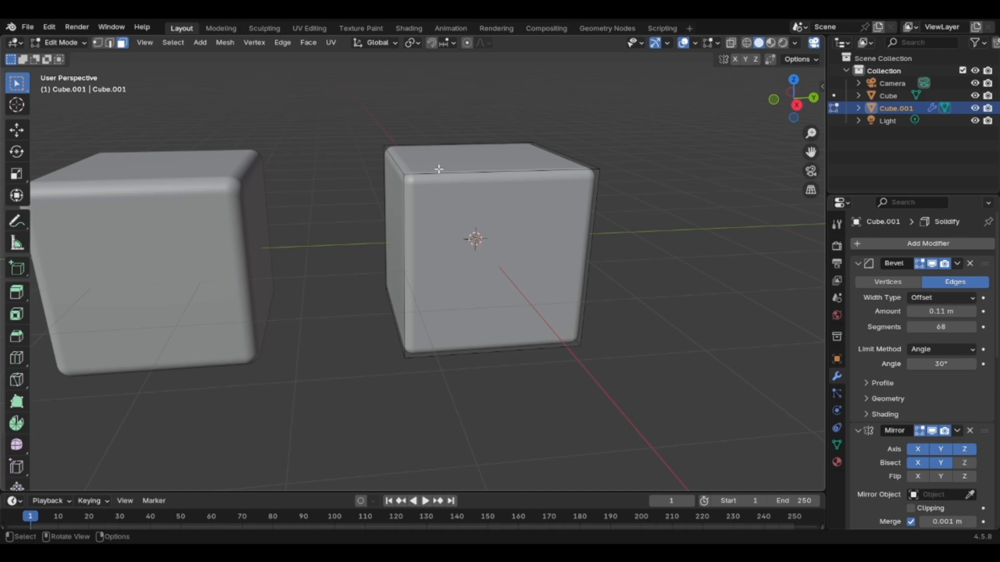
pyautogui.scroll(-2, 428, 213)
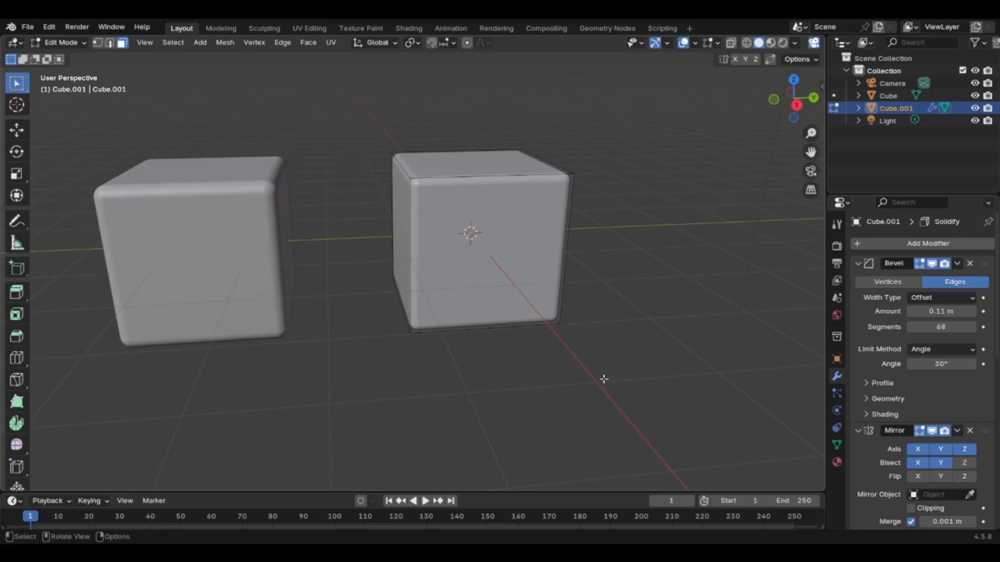
pyautogui.press('Tab')
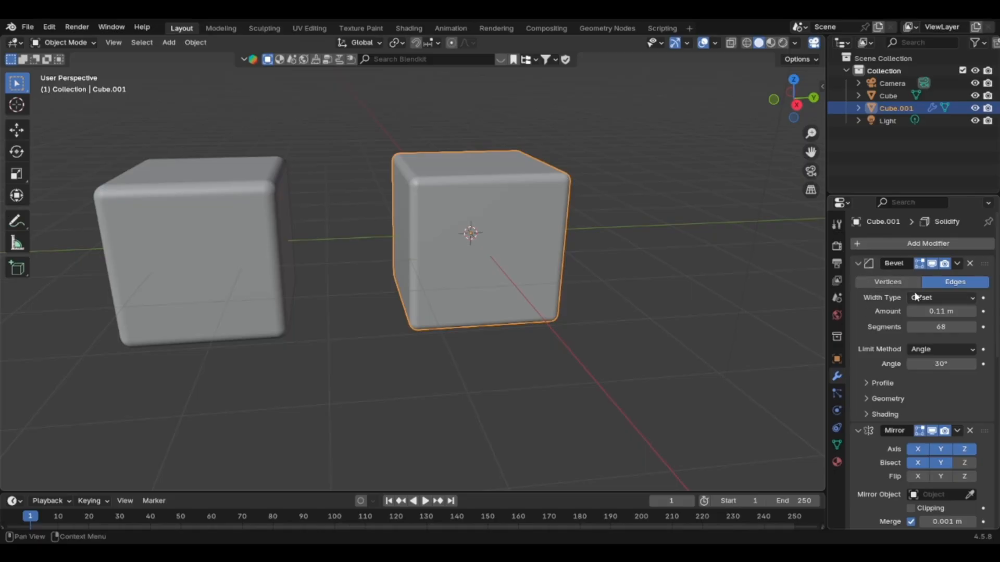
# Toggle the Bevel modifier's edit mode display and viewport display off and on, comparing the cube's shape without the bevel.
pyautogui.click(920, 264)
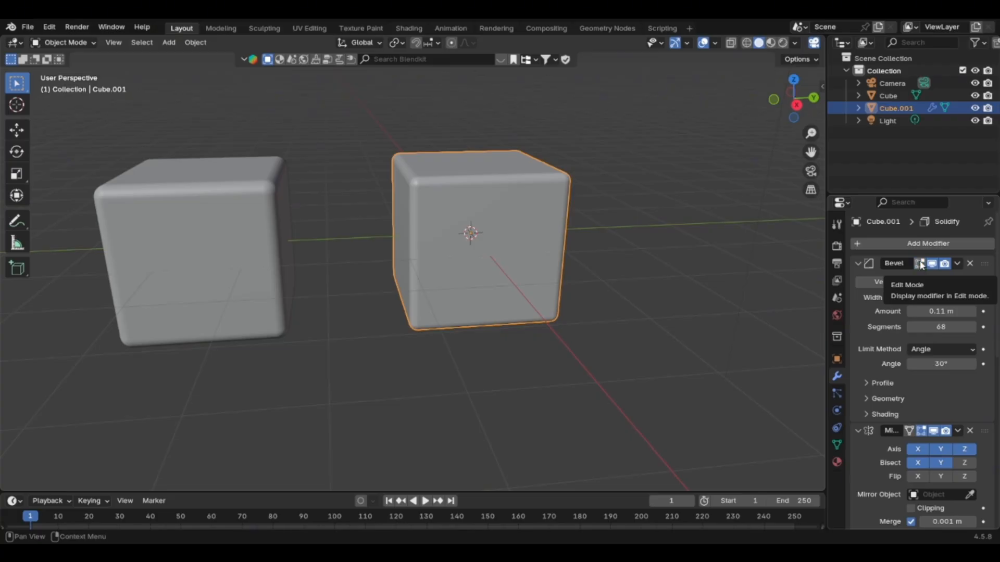
pyautogui.click(919, 264)
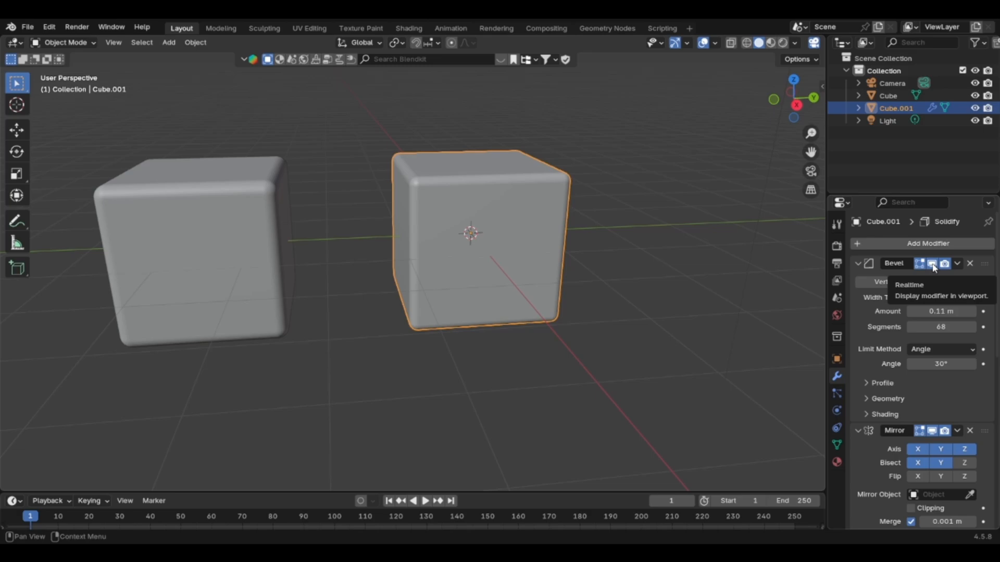
pyautogui.click(932, 264)
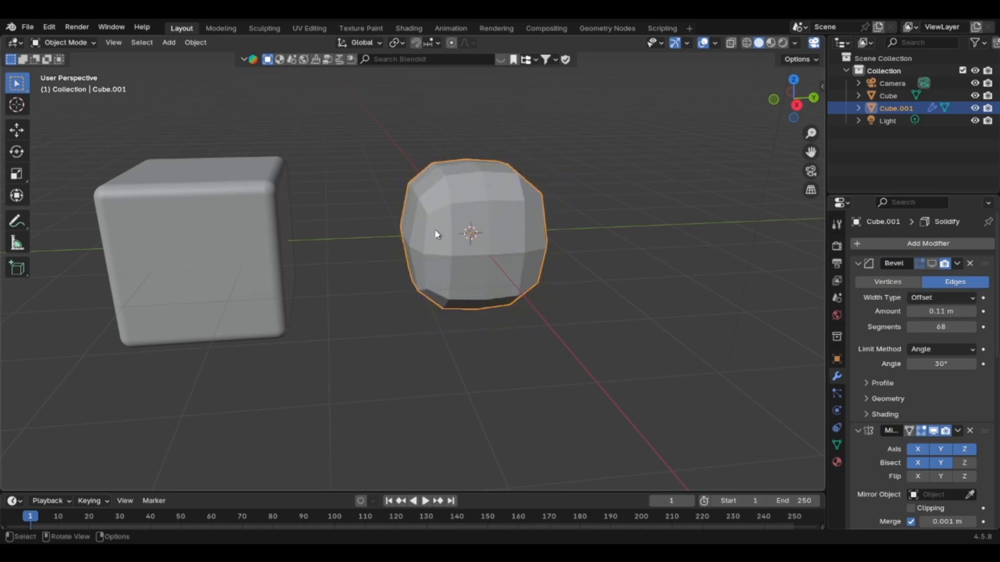
pyautogui.scroll(5, 484, 243)
pyautogui.scroll(-4, 483, 235)
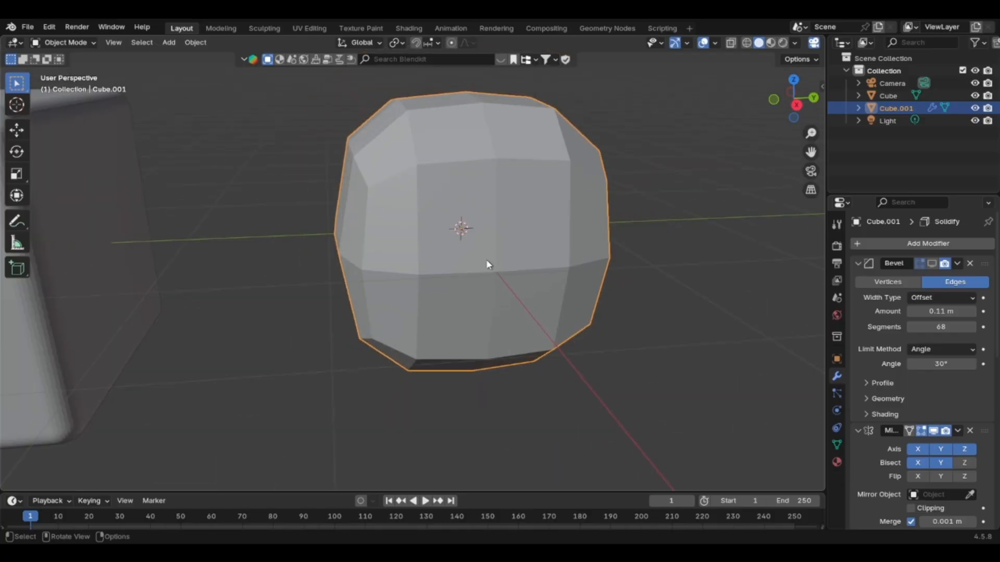
pyautogui.click(933, 264)
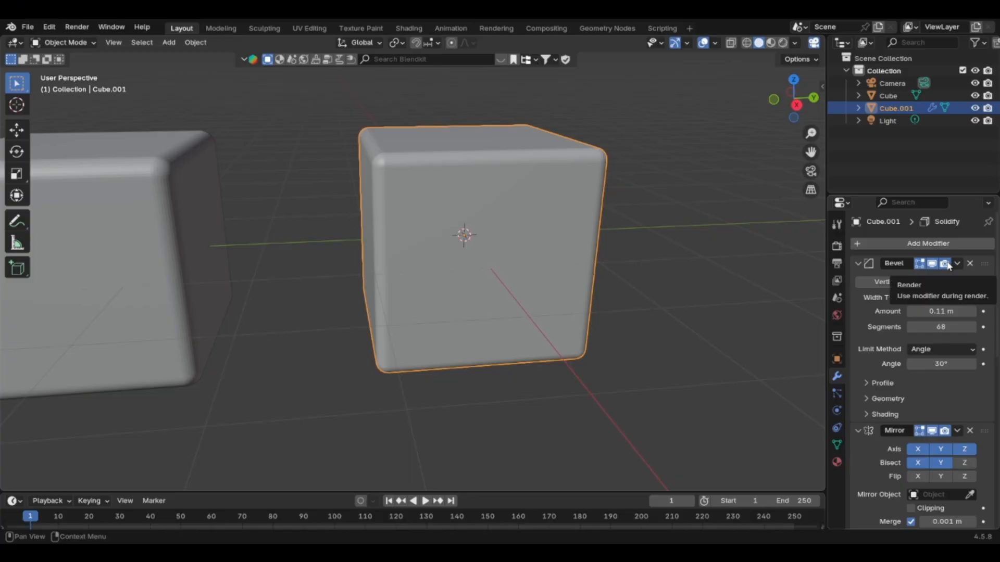
# Toggle the Bevel modifier's use during render off and on, and review the modifier's extra options.
pyautogui.click(946, 264)
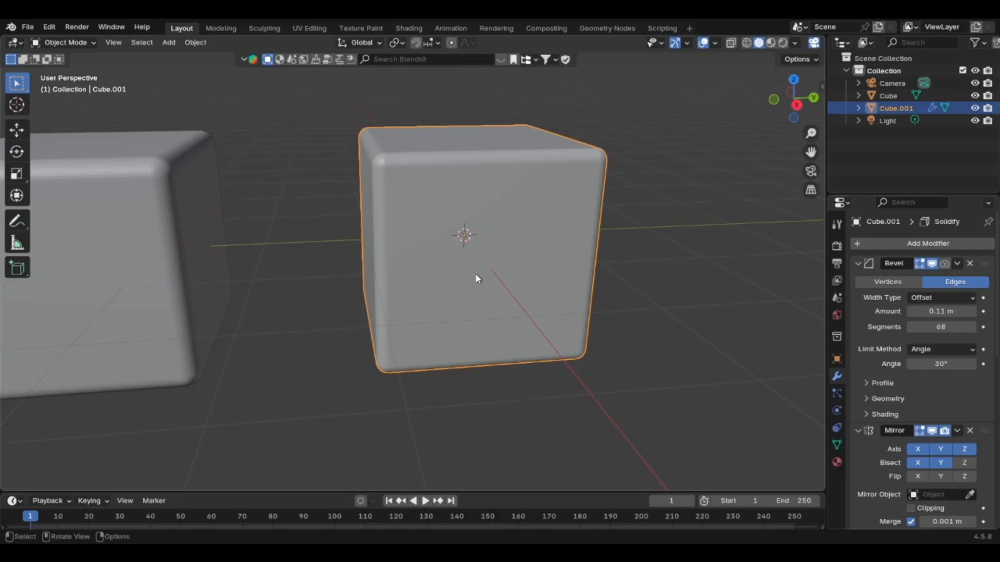
pyautogui.click(944, 264)
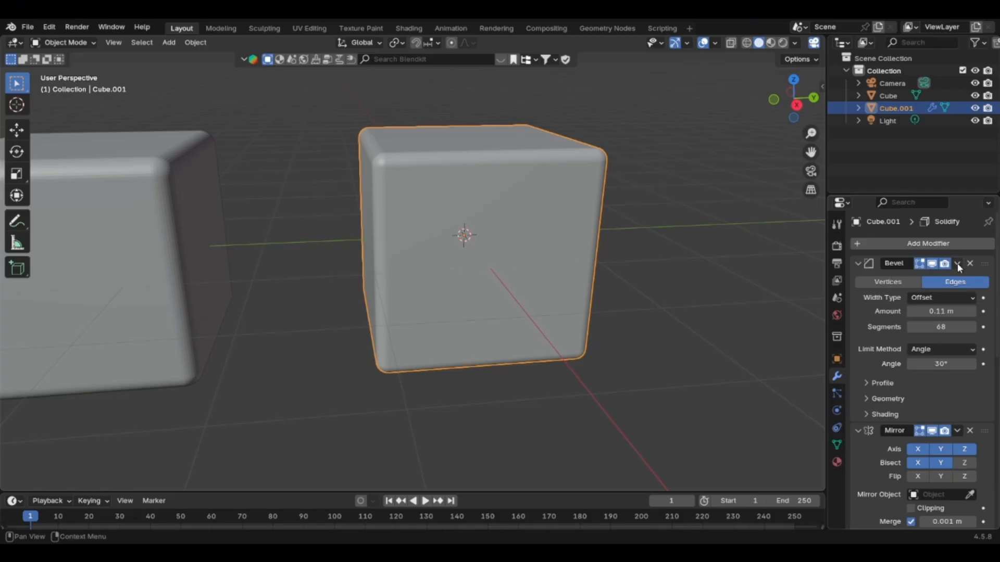
pyautogui.click(957, 264)
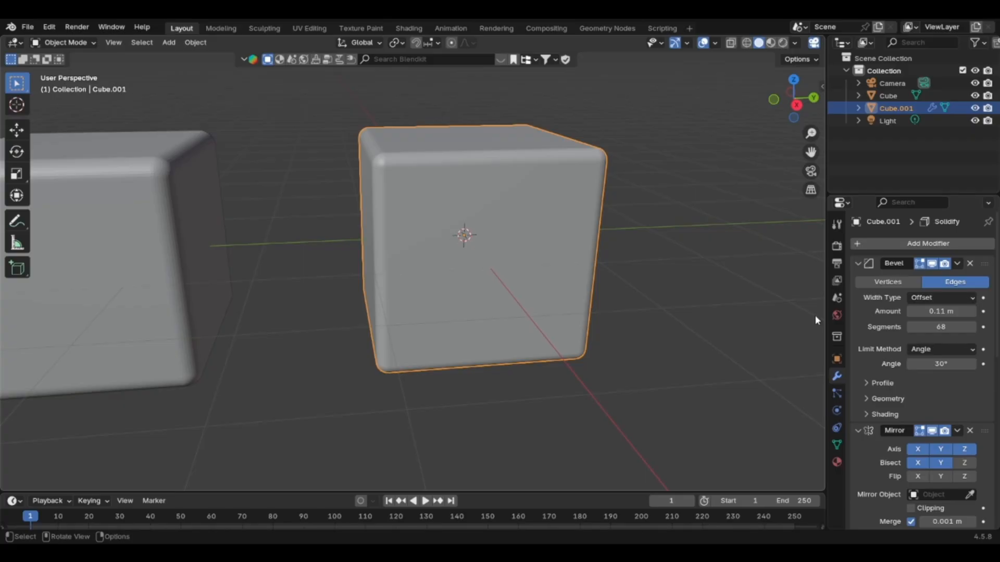
pyautogui.click(957, 263)
# Duplicate the modifier-based cube about 2.5 m along Y and shift the copy backwards along the X axis.
pyautogui.press('shift')
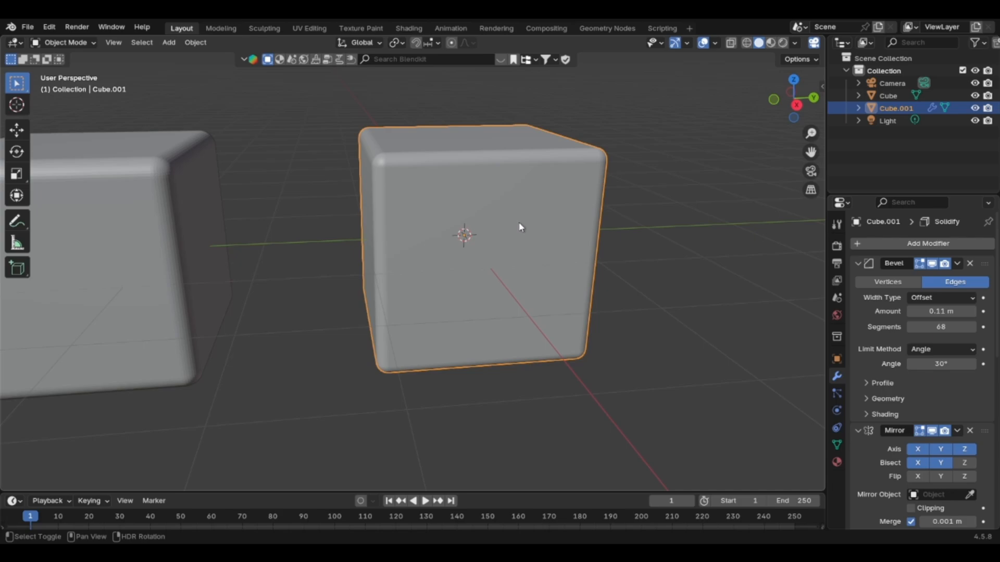
pyautogui.hotkey('shift', 'd')
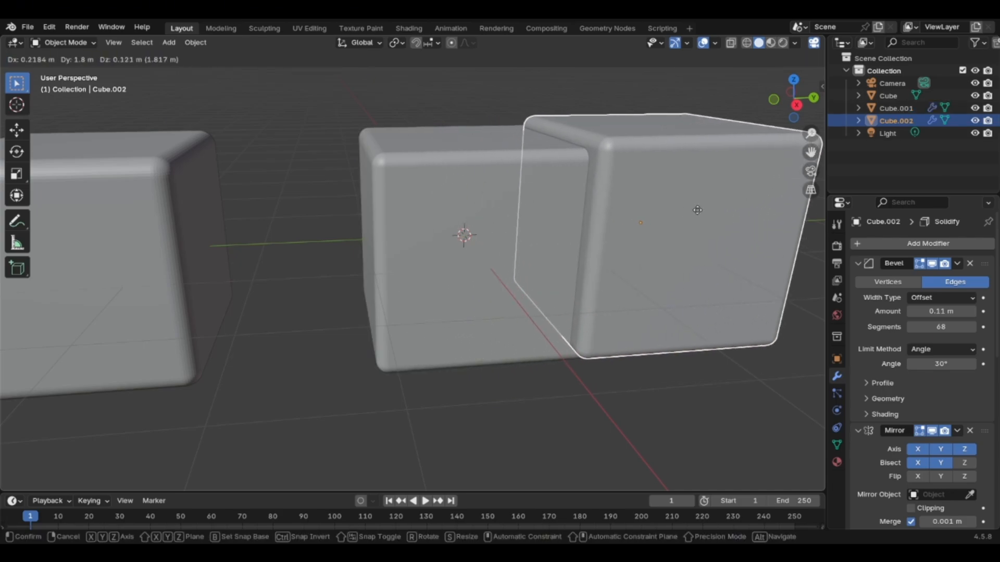
pyautogui.click(767, 210)
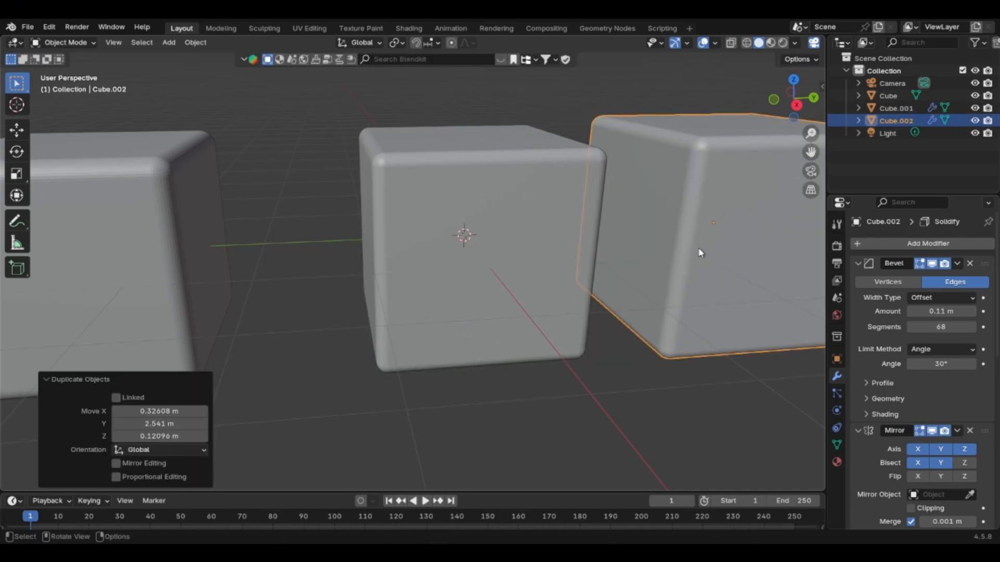
pyautogui.scroll(-4, 699, 254)
pyautogui.keyDown('shift'); pyautogui.moveTo(688, 285); pyautogui.dragTo(459, 252, button='middle'); pyautogui.keyUp('shift')
pyautogui.scroll(-3, 459, 252)
pyautogui.keyDown('alt'); pyautogui.scroll(1, 452, 238); pyautogui.keyUp('alt')
pyautogui.scroll(6, 451, 235)
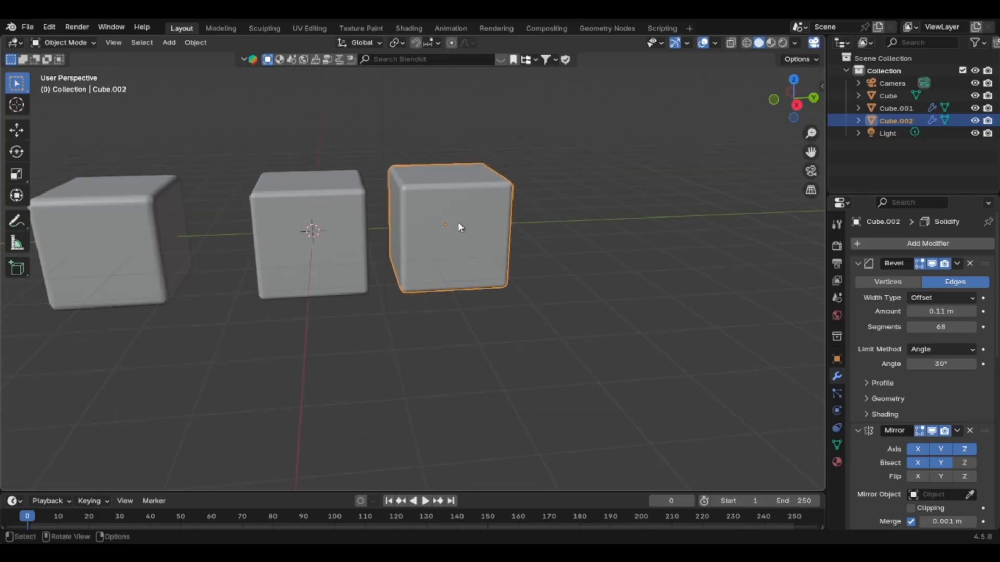
pyautogui.press('g')
pyautogui.press('x')
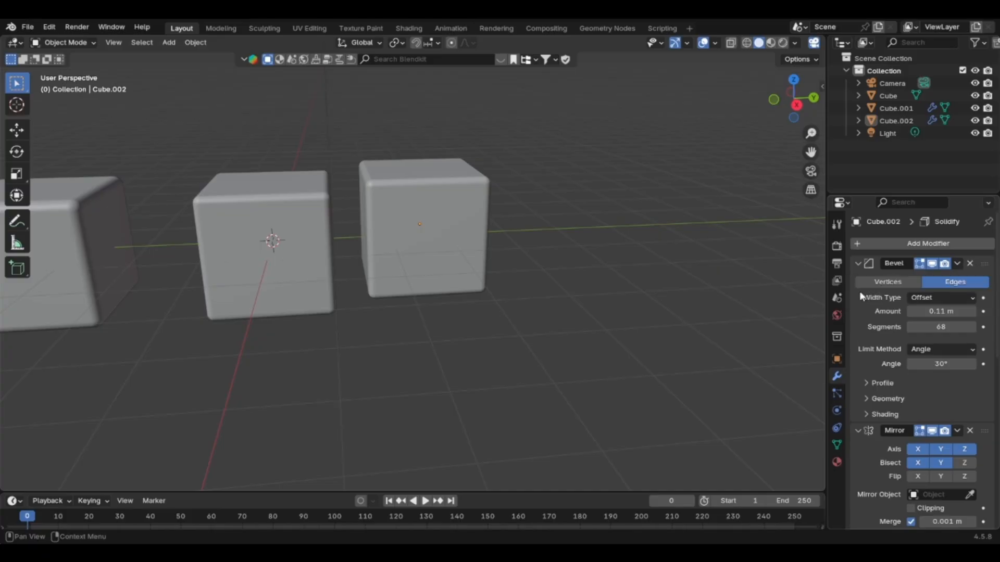
# Move the copy's Bevel modifier to last in the stack, examine the shape, and widen the properties area to read modifier names.
pyautogui.click(956, 263)
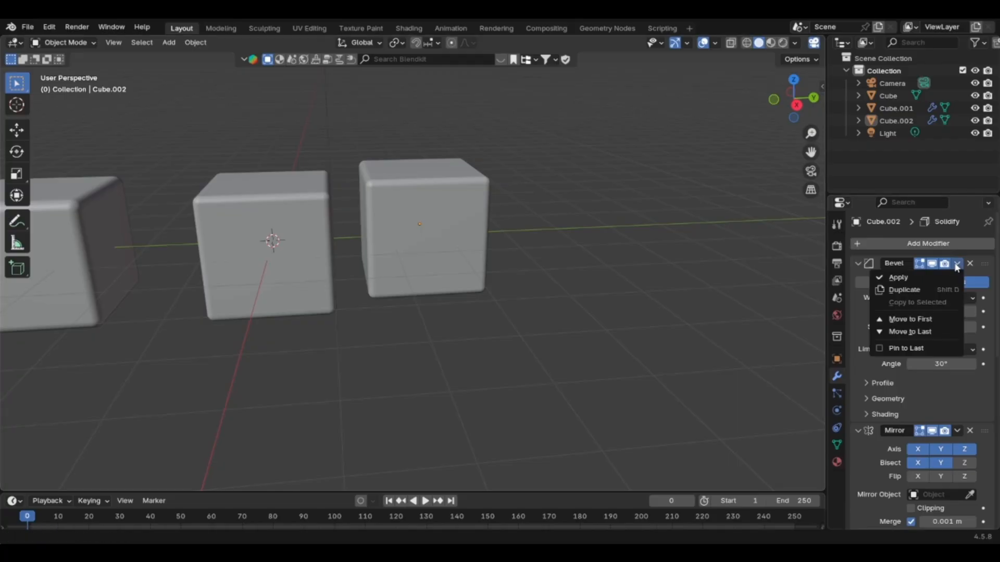
pyautogui.click(897, 332)
pyautogui.scroll(5, 426, 232)
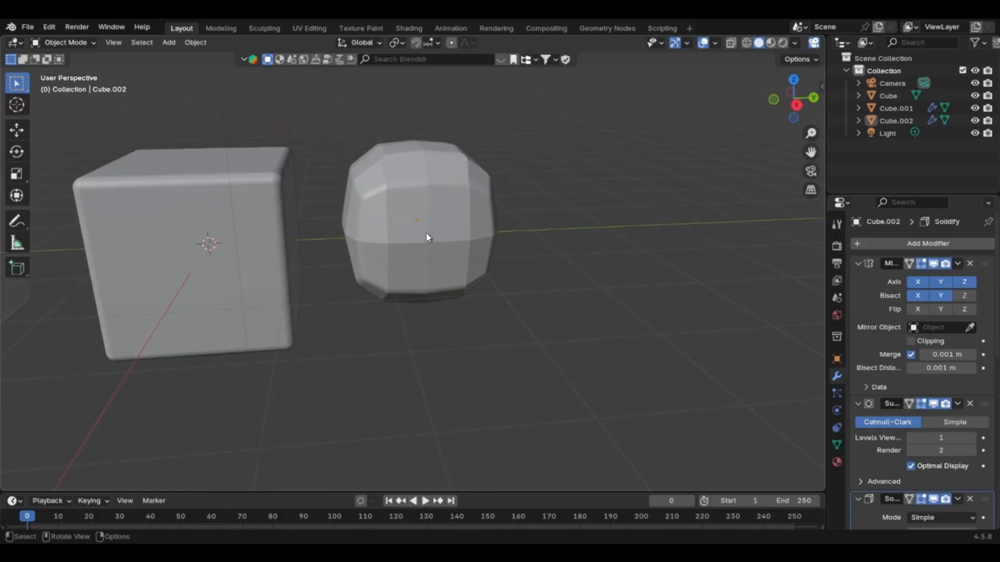
pyautogui.scroll(-2, 426, 231)
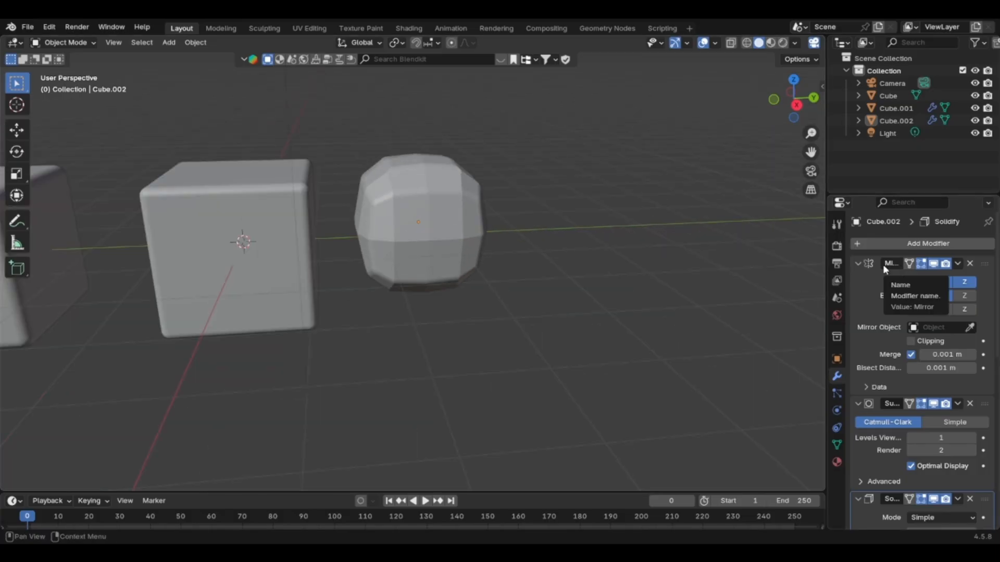
pyautogui.moveTo(827, 275); pyautogui.dragTo(731, 274)
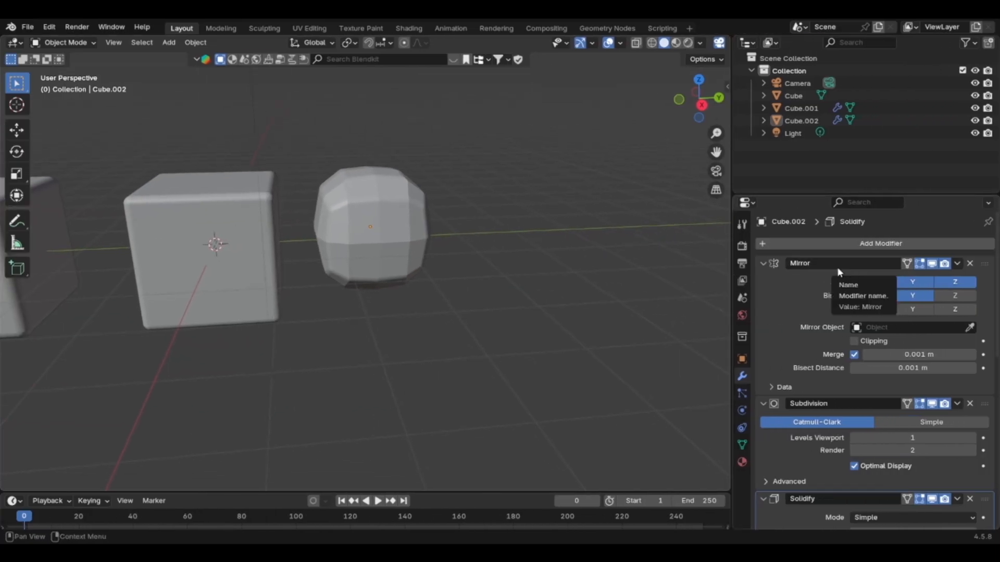
# Review the copy's modifier stack order, reading the settings of Mirror, Subdivision and Solidify.
pyautogui.scroll(-2, 876, 295)
pyautogui.scroll(-10, 877, 295)
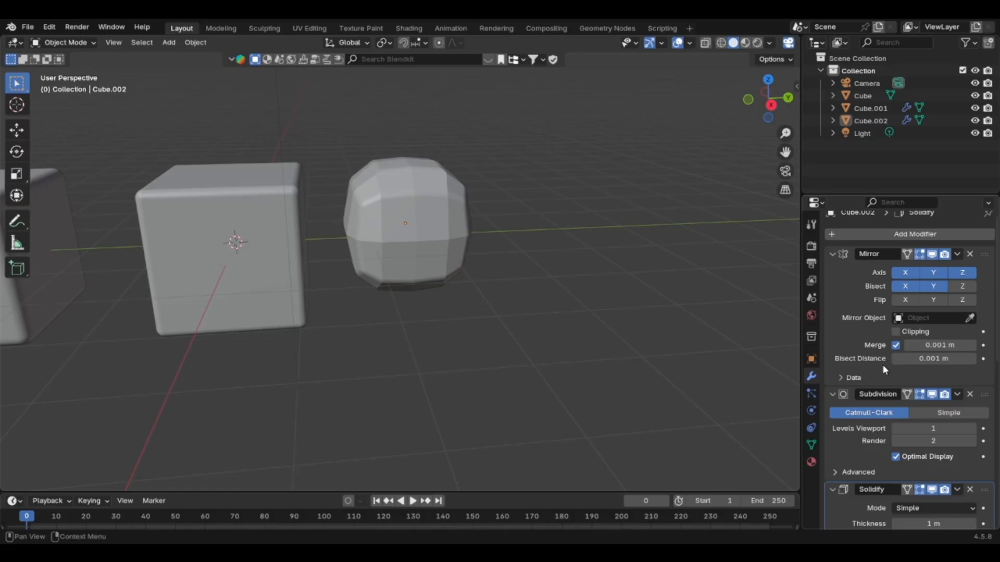
pyautogui.scroll(1, 869, 325)
pyautogui.scroll(-3, 884, 308)
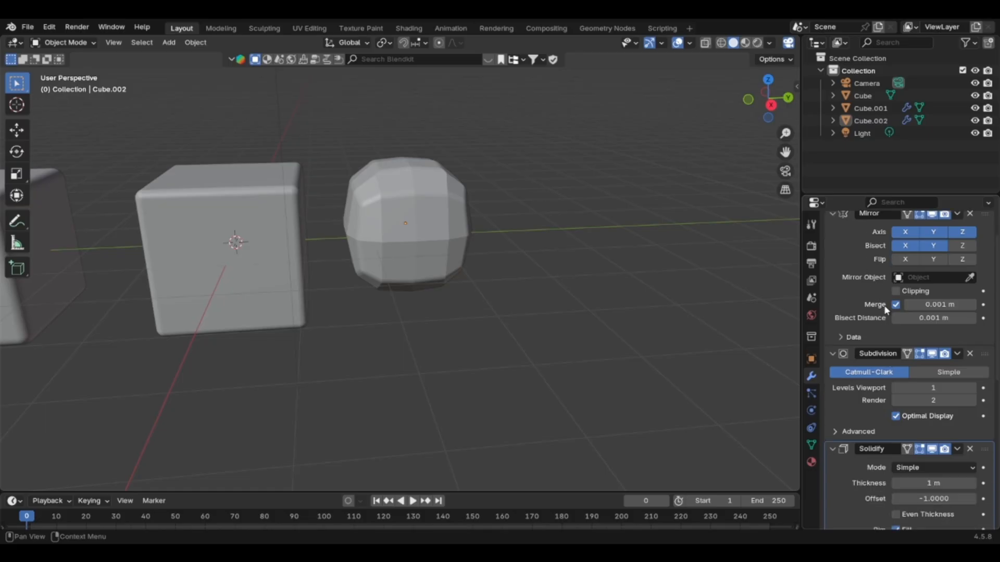
pyautogui.scroll(-3, 884, 308)
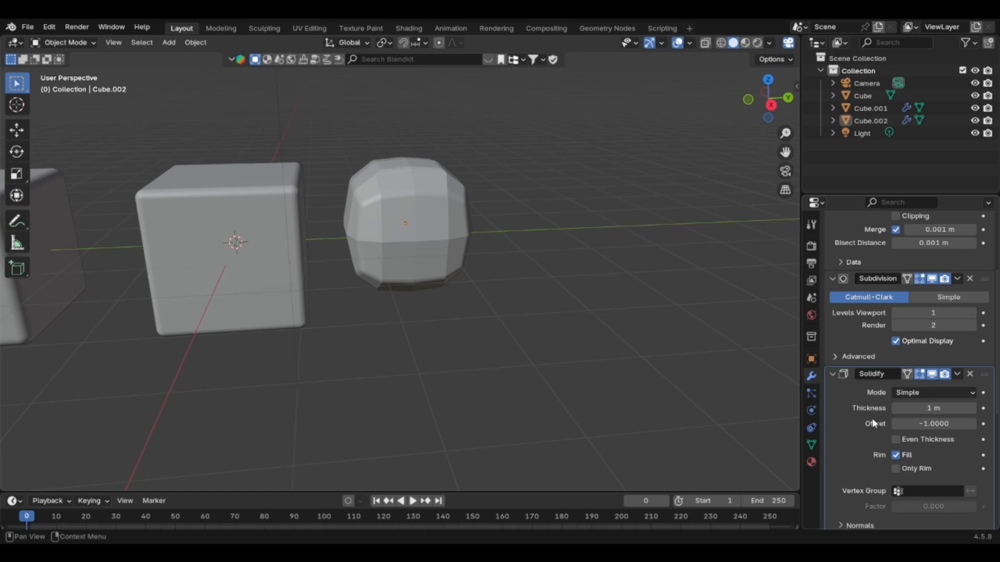
pyautogui.scroll(2, 873, 423)
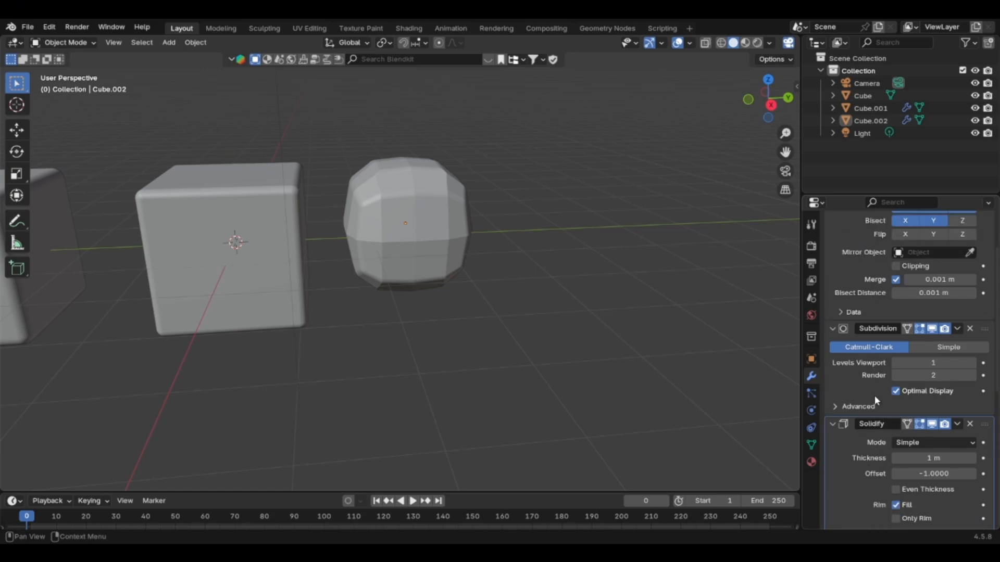
pyautogui.scroll(-4, 876, 401)
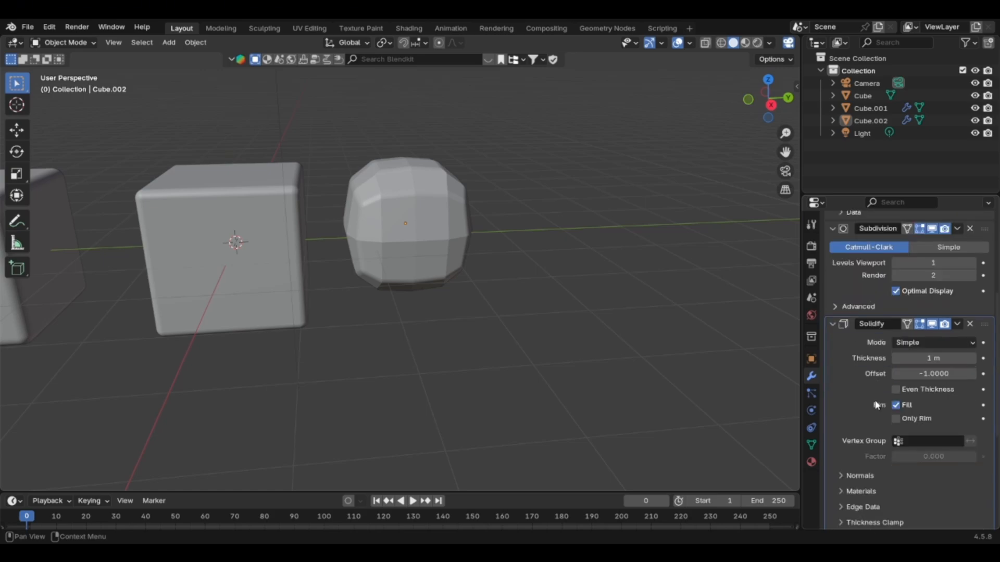
pyautogui.scroll(4, 878, 405)
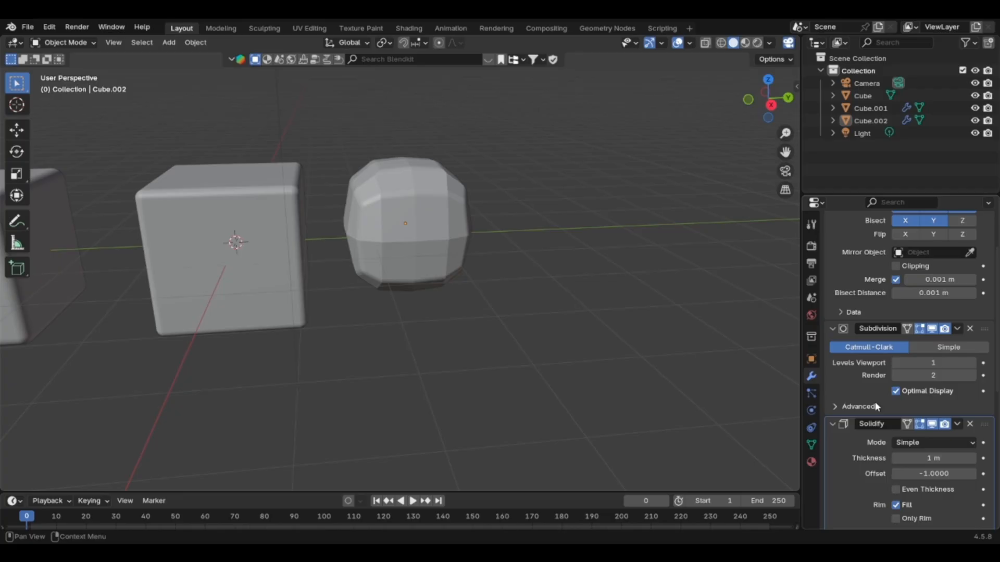
# Compare the rounded copy with the neighbouring bevelled cube from several distances, and clear the selection.
pyautogui.moveTo(256, 240); pyautogui.dragTo(300, 257, button='middle')
pyautogui.click(249, 233)
pyautogui.click(385, 228)
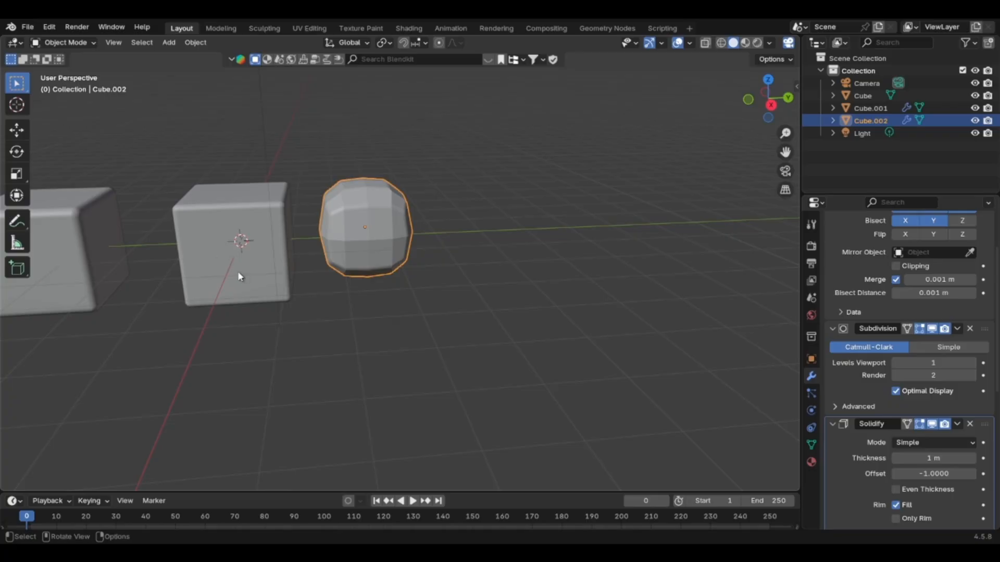
pyautogui.scroll(4, 364, 228)
pyautogui.scroll(-2, 367, 226)
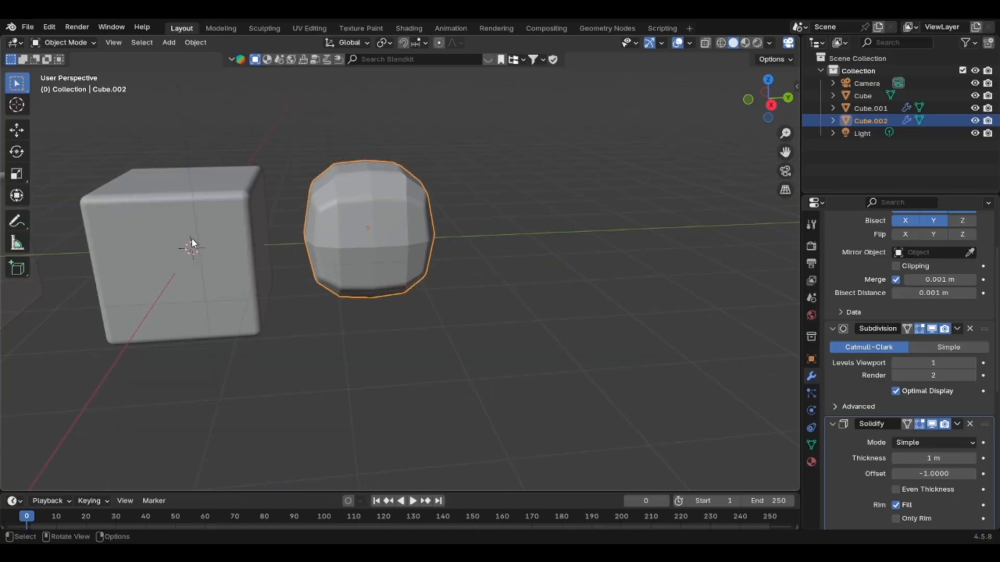
pyautogui.scroll(3, 369, 229)
pyautogui.scroll(-1, 364, 231)
pyautogui.hotkey('alt', 'a')
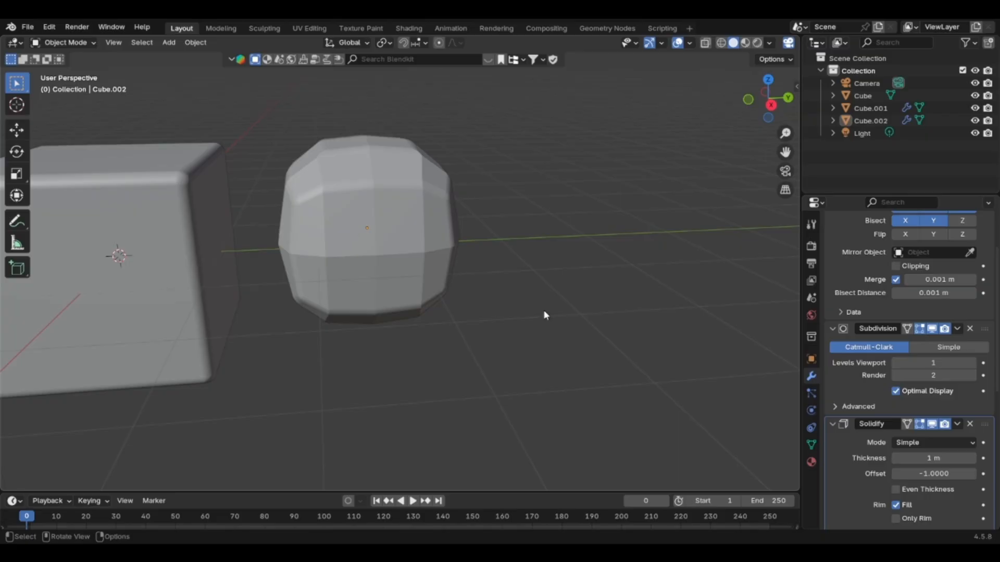
# Select the rounded copy and reorder its stack so Subdivision sits between Solidify and Bevel.
pyautogui.scroll(3, 905, 292)
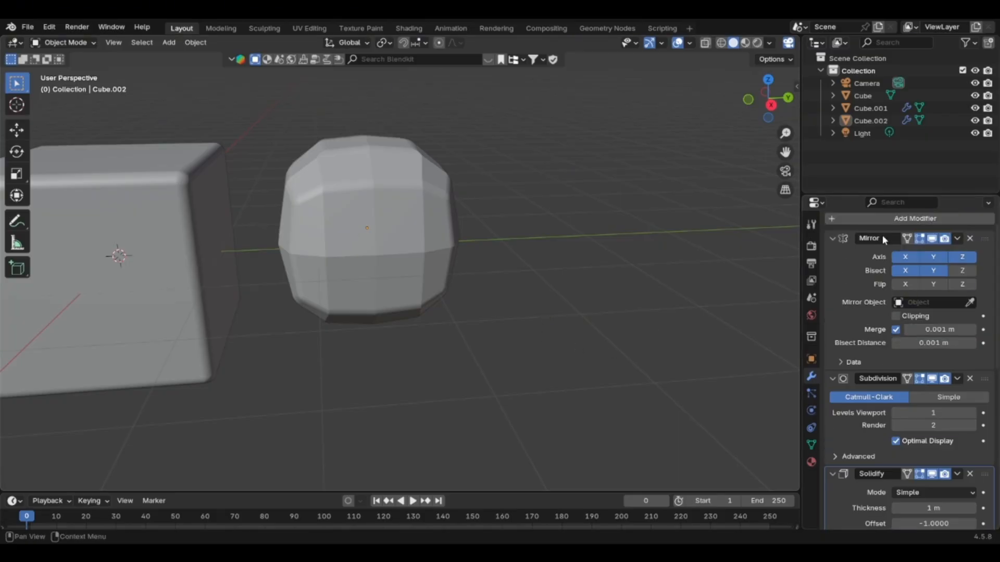
pyautogui.scroll(-1, 861, 320)
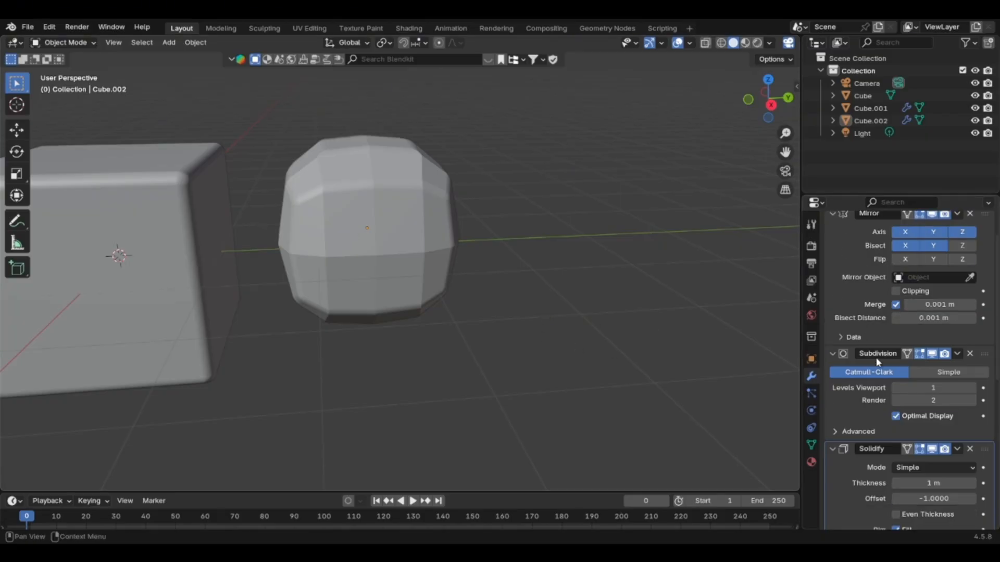
pyautogui.scroll(-2, 871, 380)
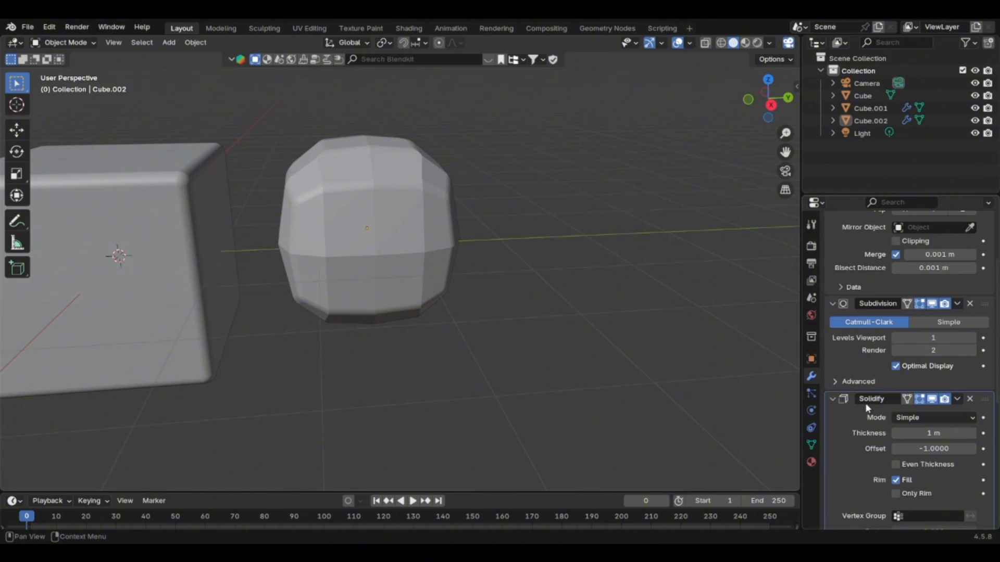
pyautogui.scroll(-10, 885, 405)
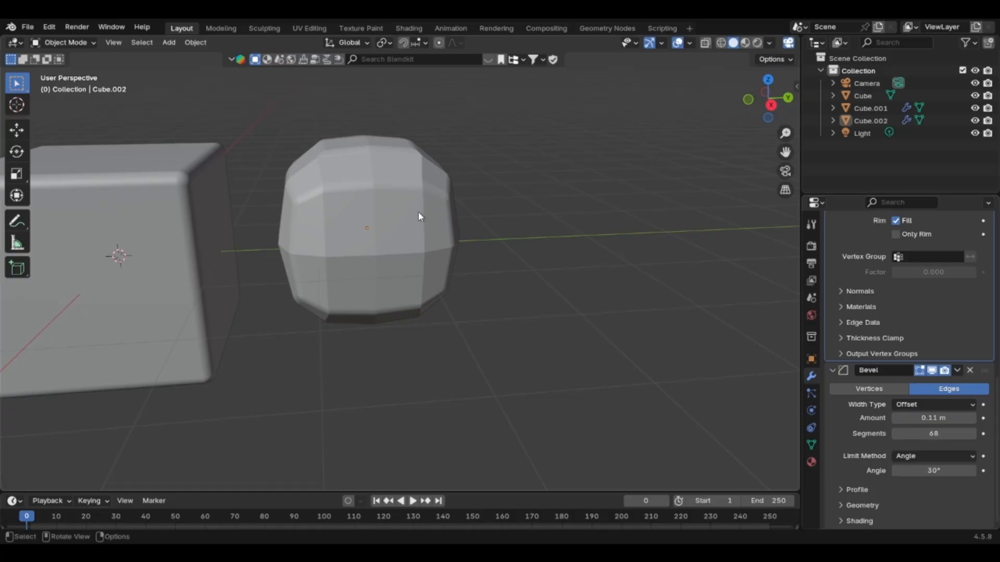
pyautogui.click(393, 219)
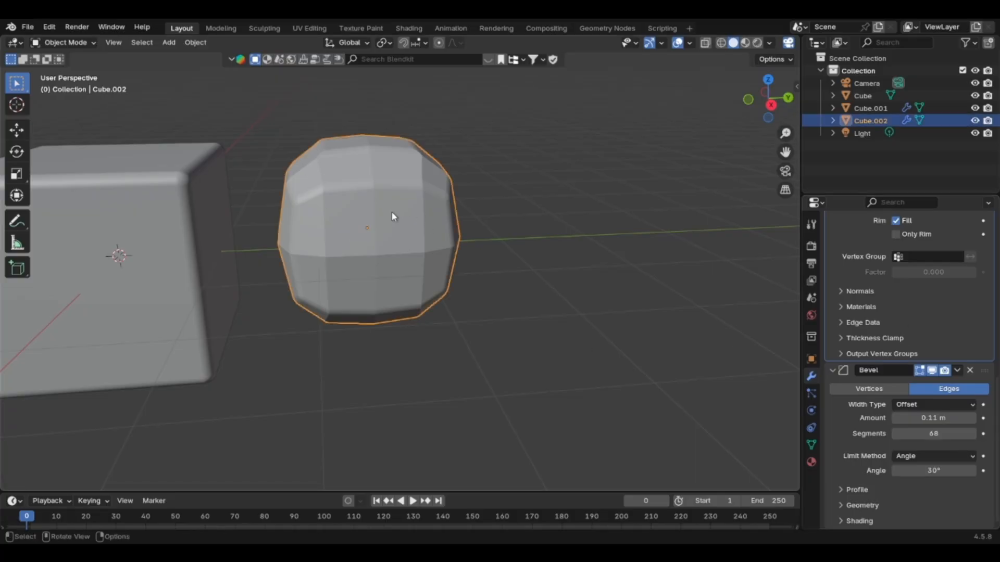
pyautogui.scroll(8, 892, 341)
pyautogui.scroll(2, 884, 337)
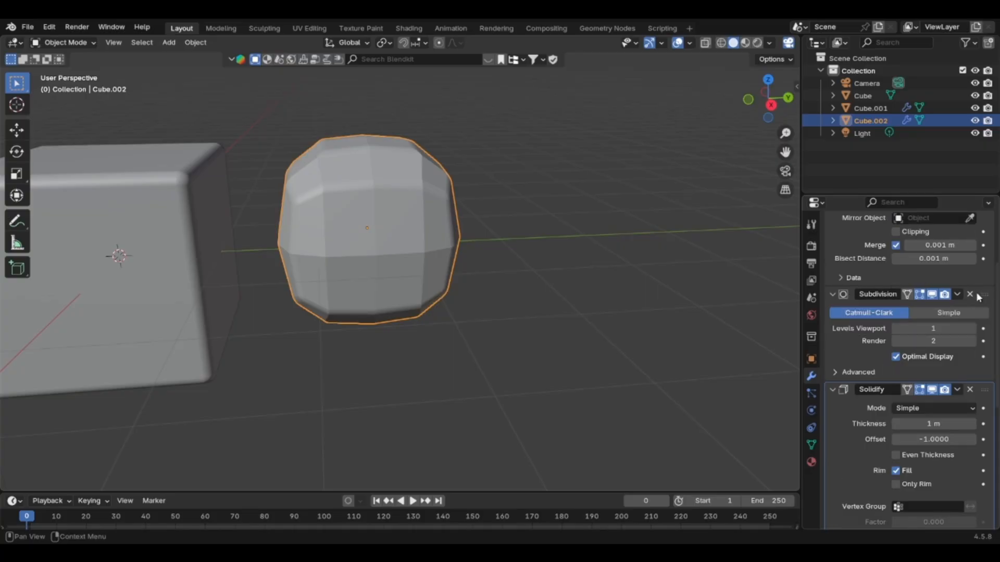
pyautogui.moveTo(978, 302); pyautogui.dragTo(963, 443)
pyautogui.scroll(-10, 966, 417)
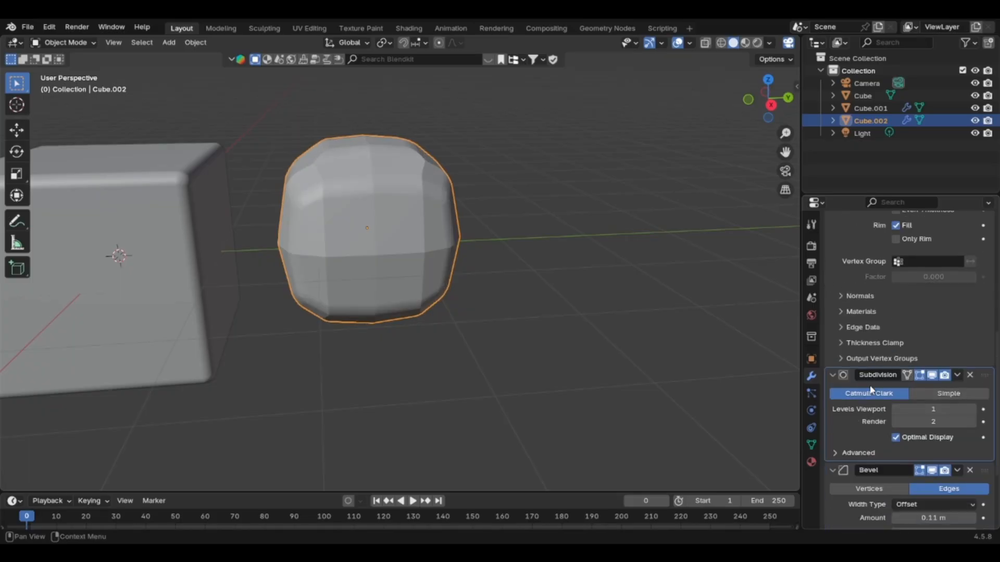
# Examine the reordered copy's shape up close and check the Subdivision modifier's extra options.
pyautogui.scroll(3, 348, 195)
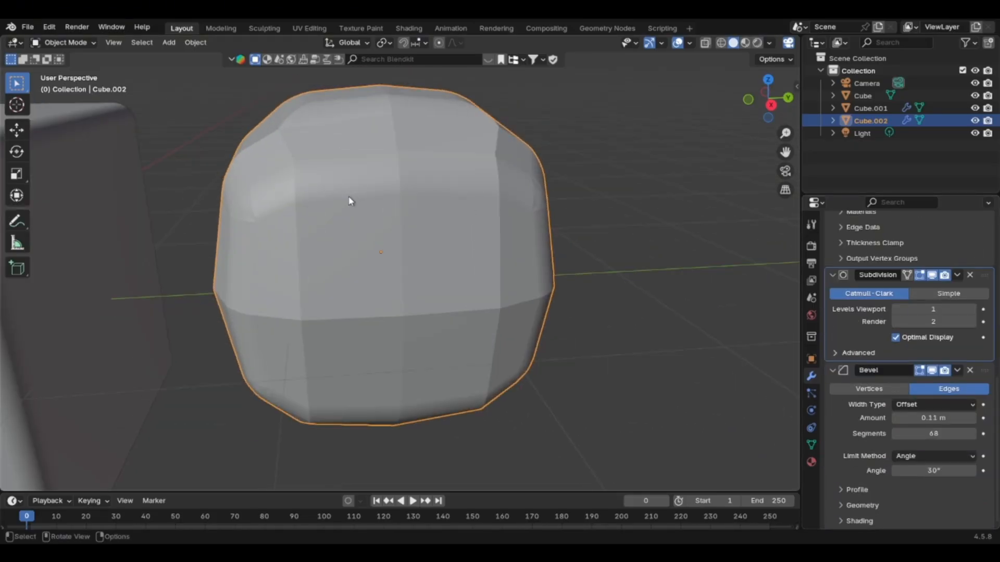
pyautogui.scroll(-1, 348, 195)
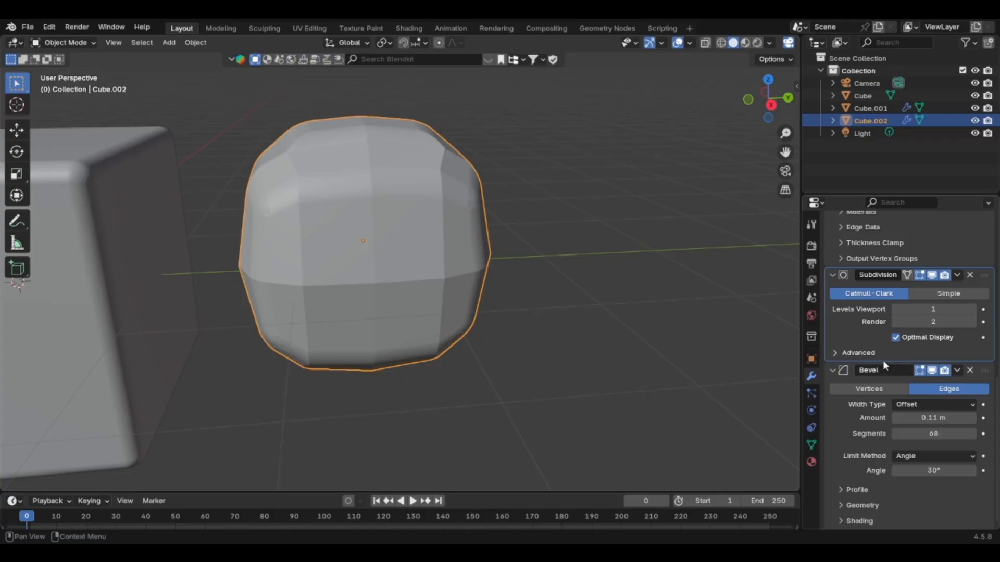
pyautogui.click(957, 275)
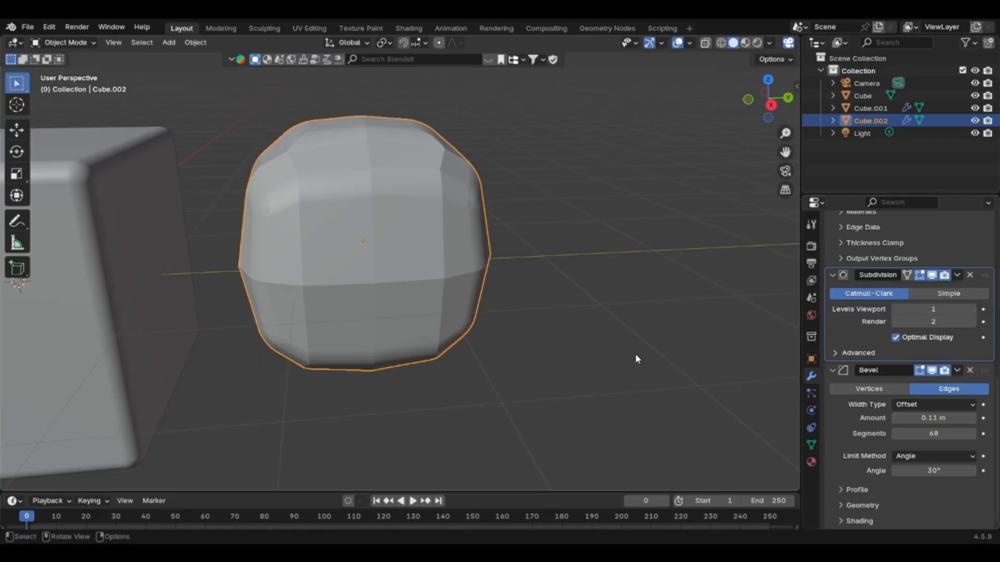
pyautogui.scroll(-4, 346, 272)
pyautogui.scroll(4, 332, 255)
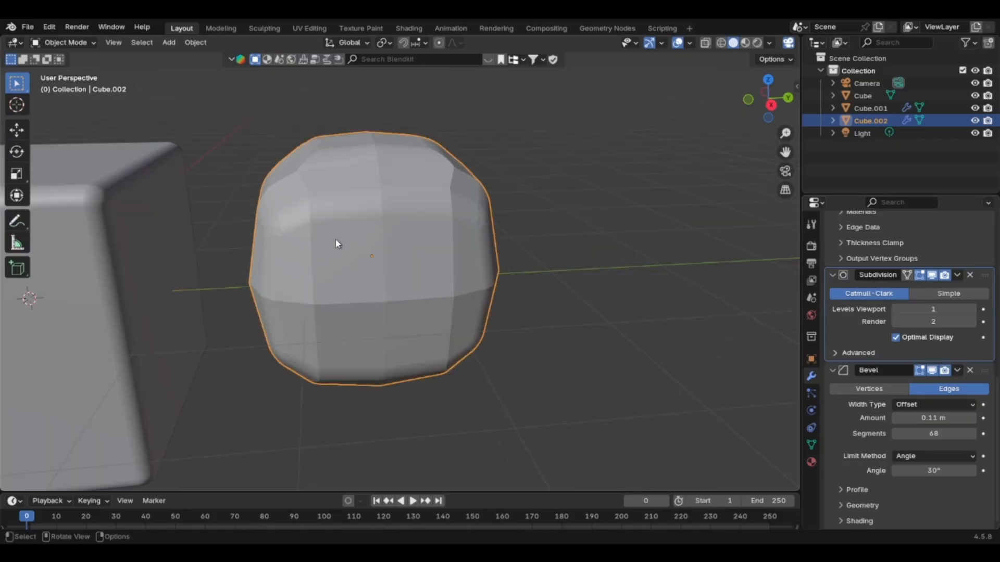
pyautogui.scroll(2, 346, 236)
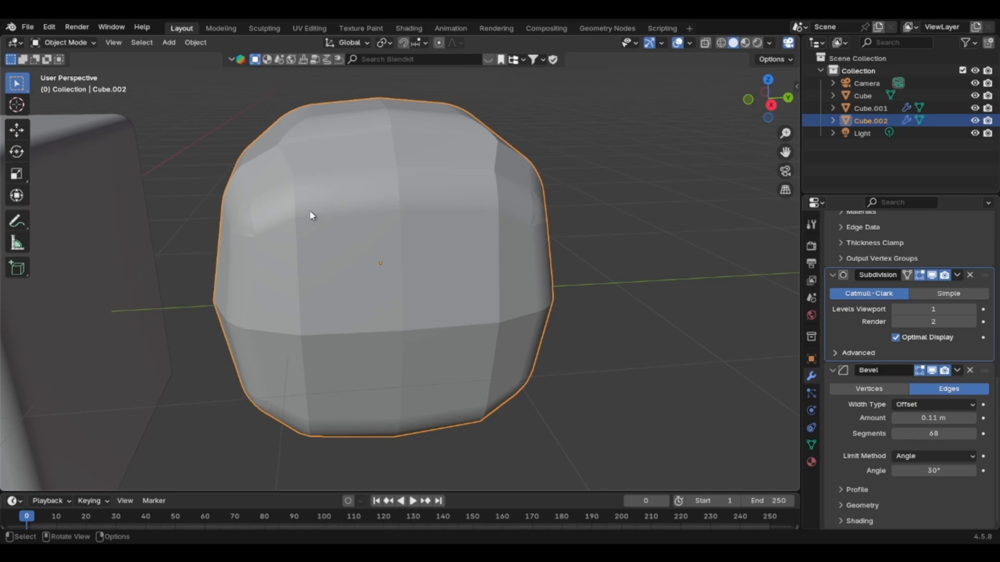
pyautogui.scroll(2, 336, 224)
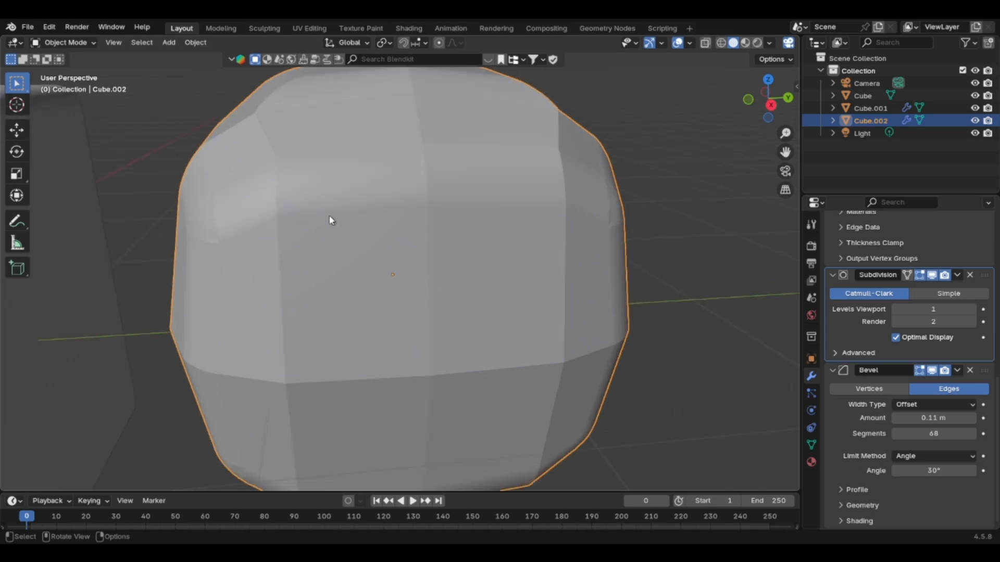
pyautogui.scroll(-2, 329, 220)
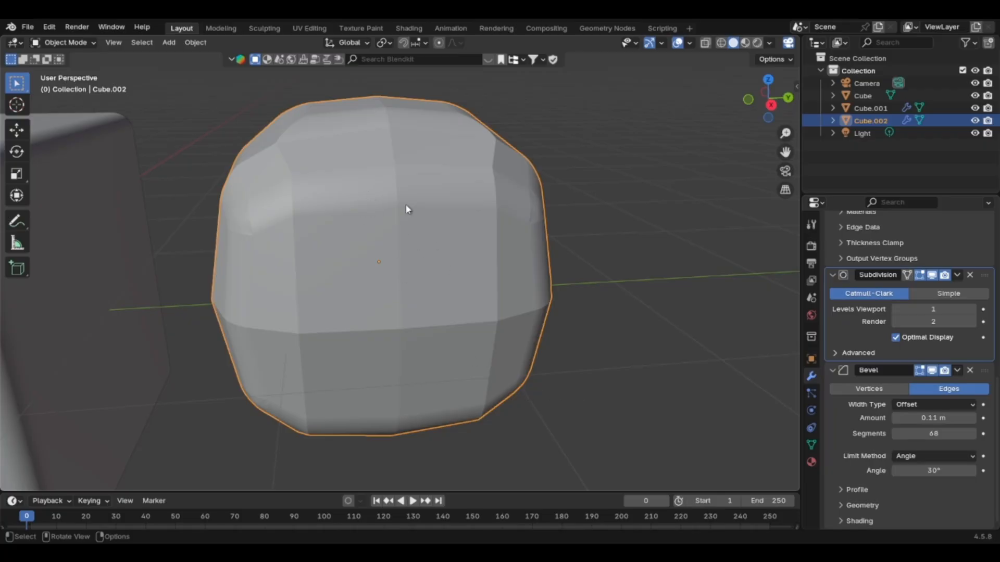
# Apply the copy's Mirror modifier to its mesh.
pyautogui.scroll(12, 942, 310)
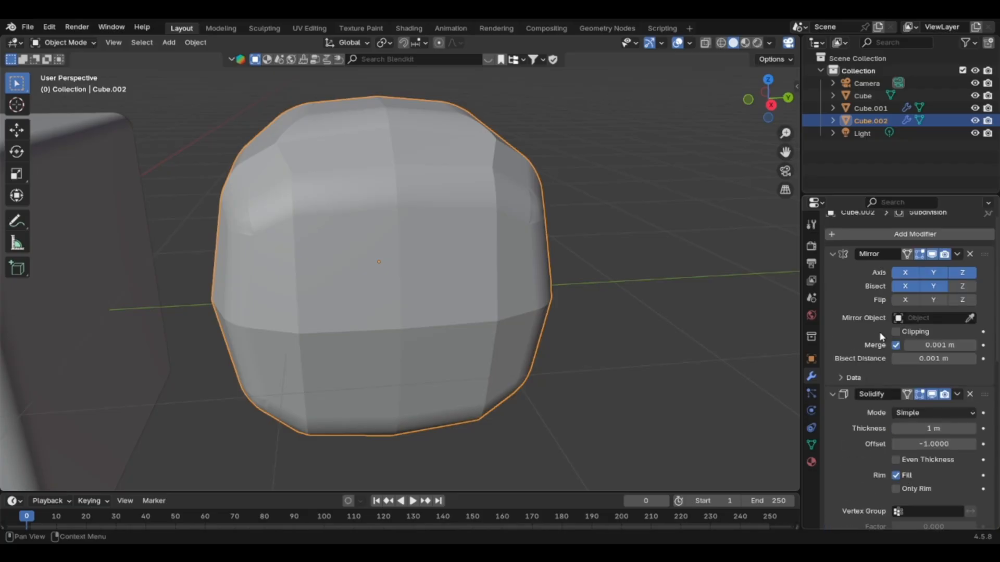
pyautogui.scroll(1, 882, 322)
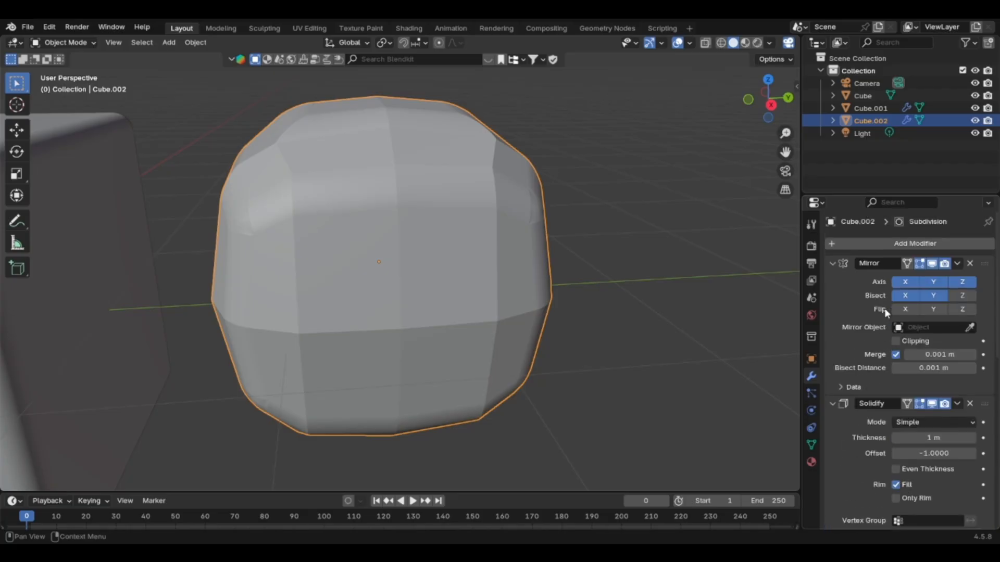
pyautogui.click(956, 264)
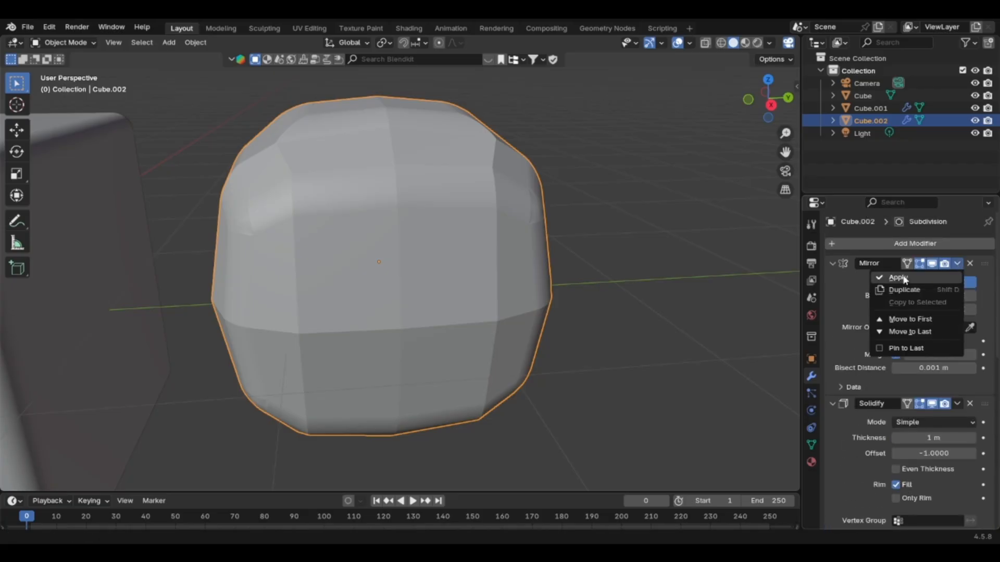
pyautogui.click(900, 278)
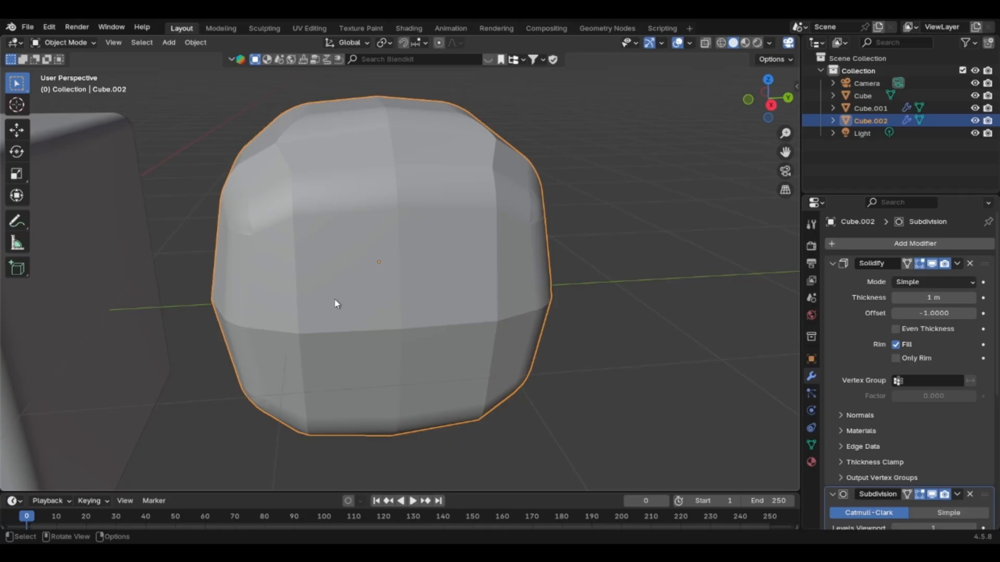
# Browse the categories of modifiers that can be added, from Edit to Physics, without adding one.
pyautogui.click(856, 245)
pyautogui.moveTo(853, 246)
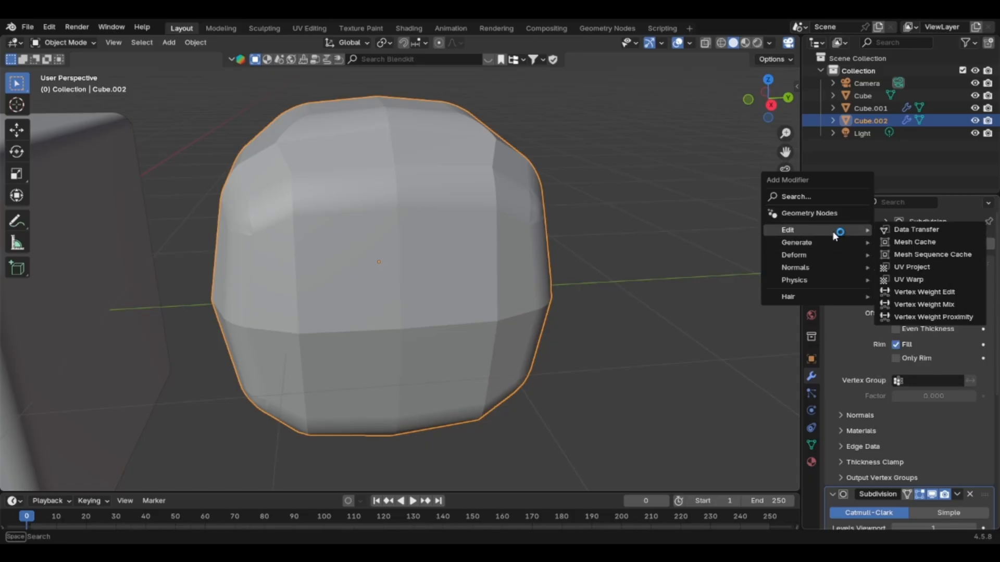
pyautogui.moveTo(830, 268)
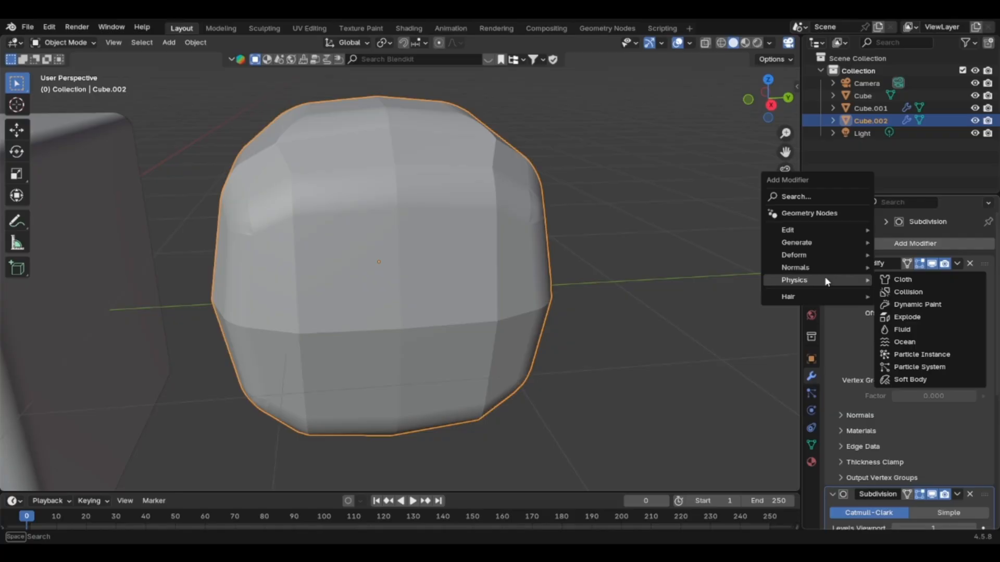
pyautogui.press('Escape')
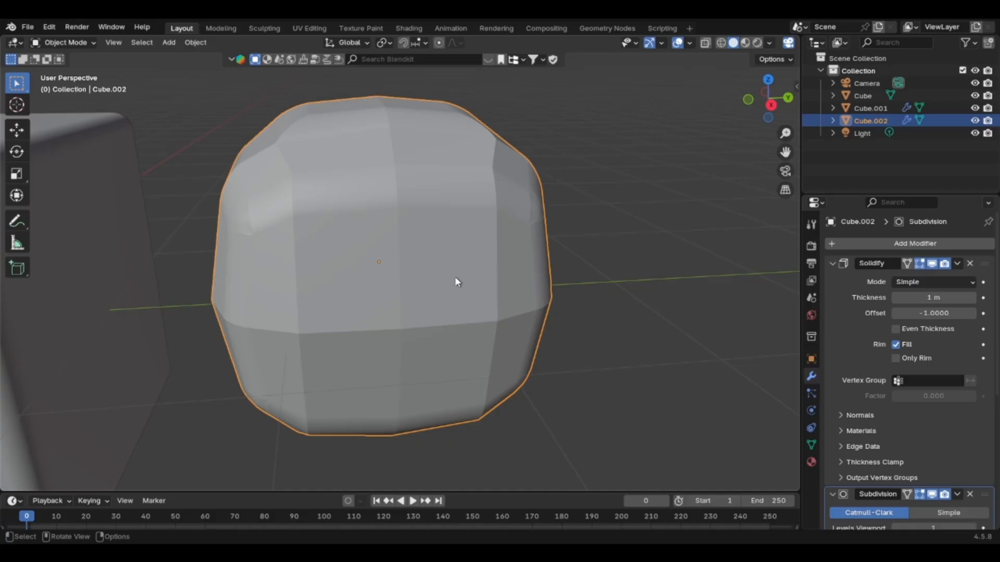
# Inspect the copy's shape after applying Mirror and check the Solidify modifier's extra options.
pyautogui.scroll(-4, 410, 263)
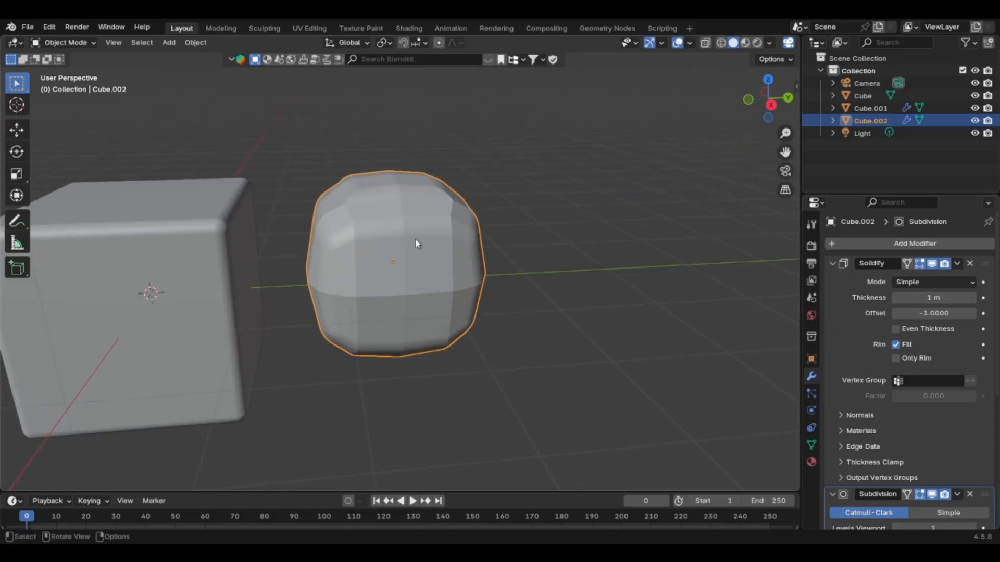
pyautogui.scroll(3, 414, 255)
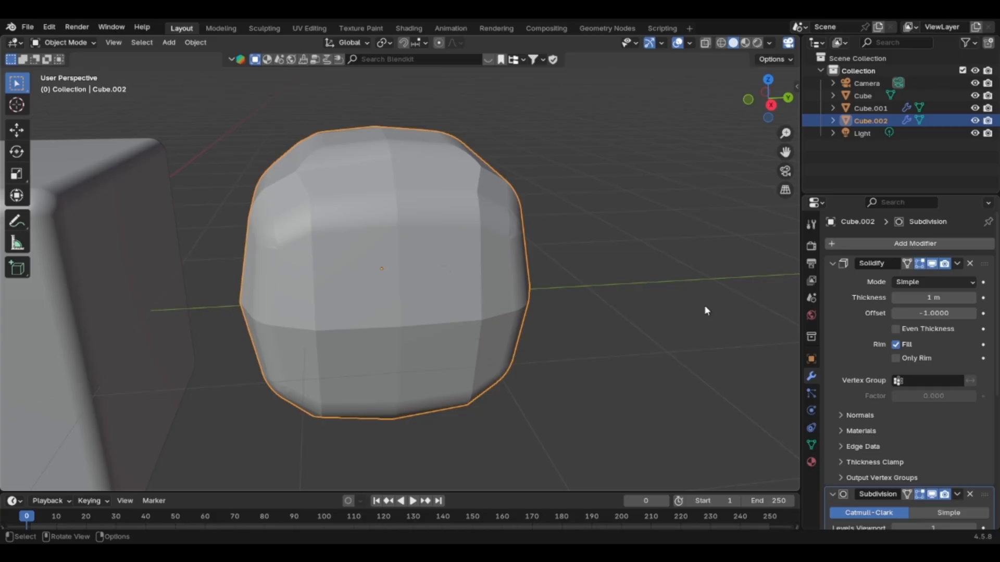
pyautogui.click(957, 263)
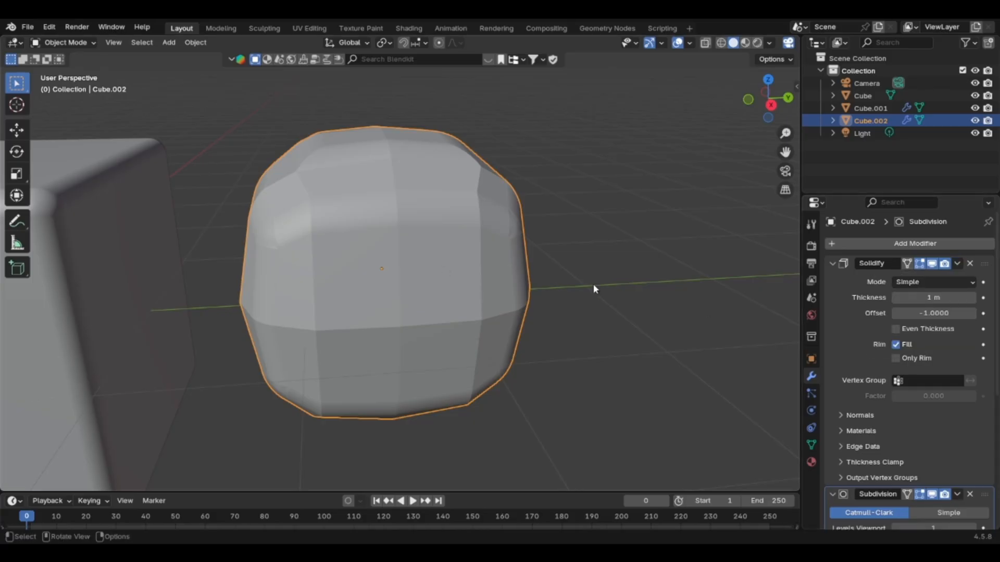